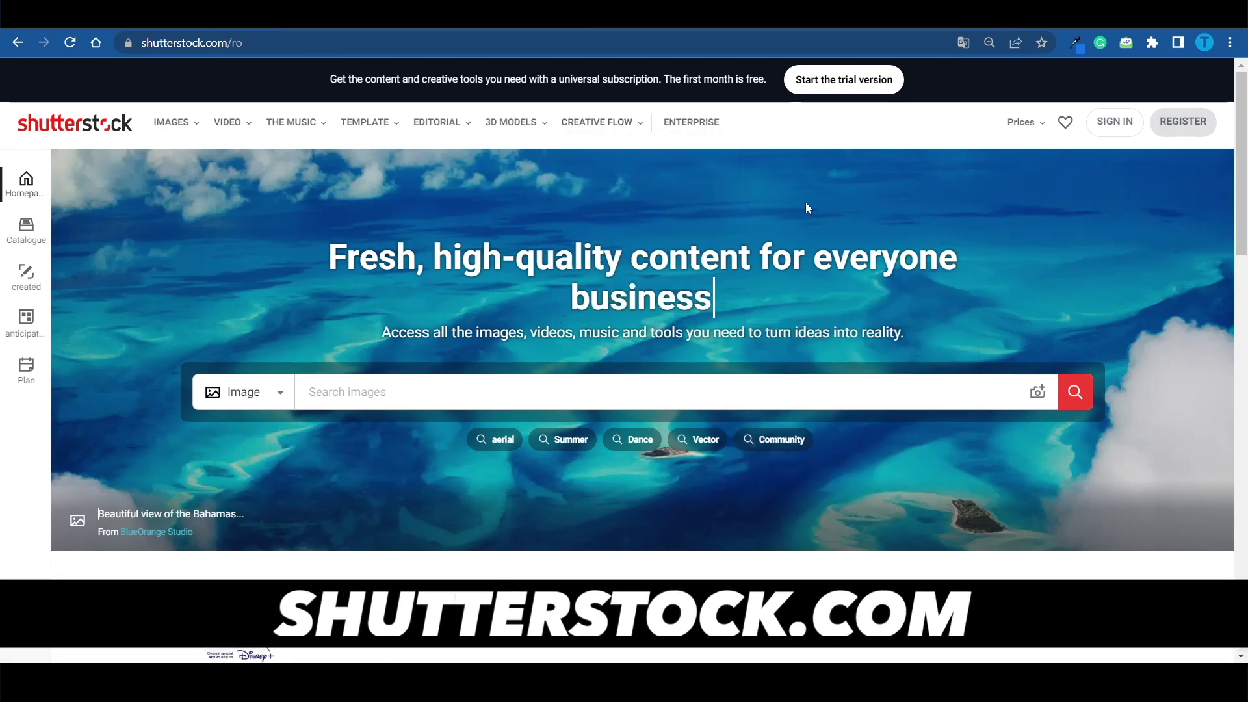
# - Search Shutterstock for 'entrepreneur in a meeting'
pyautogui.scroll(-4, 999, 301)
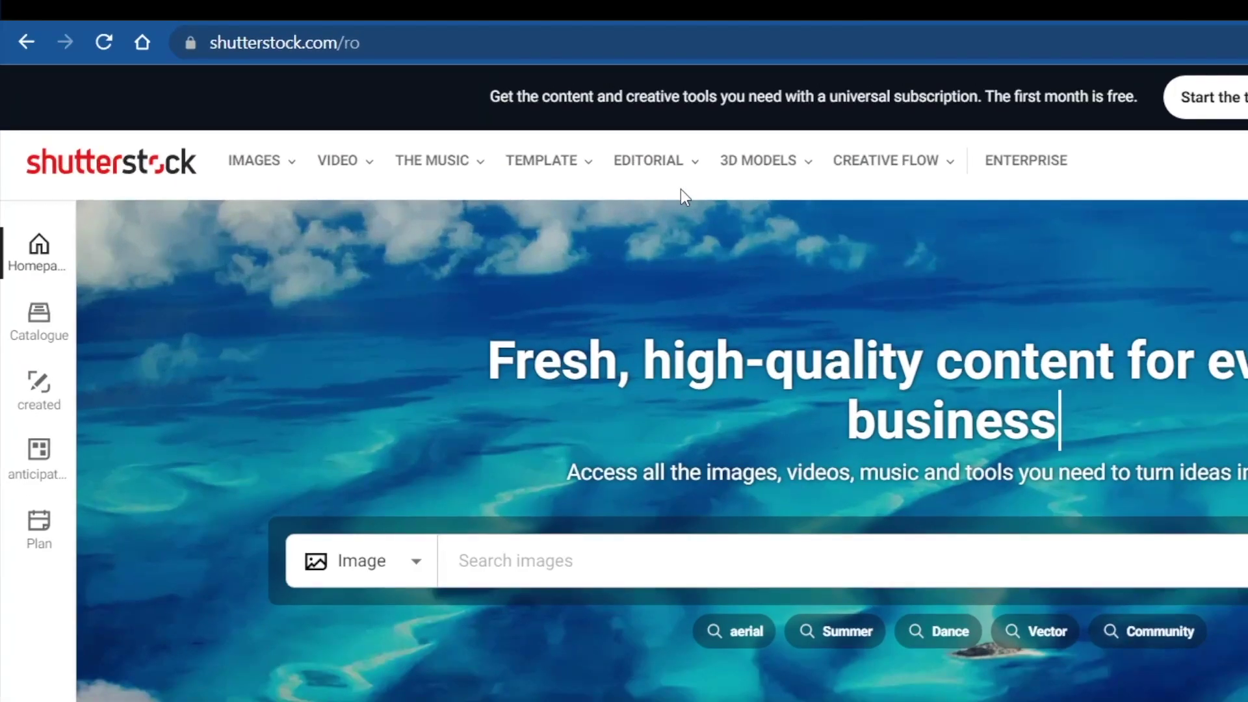
pyautogui.moveTo(263, 131)
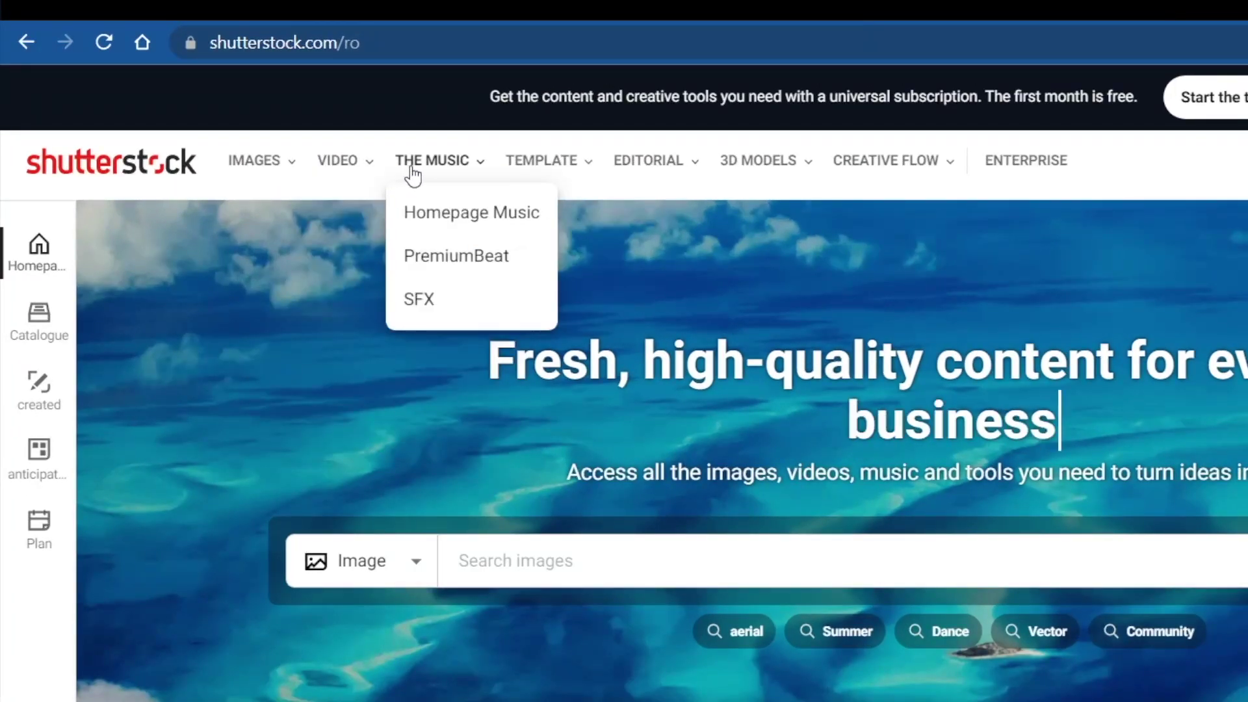
pyautogui.moveTo(740, 183)
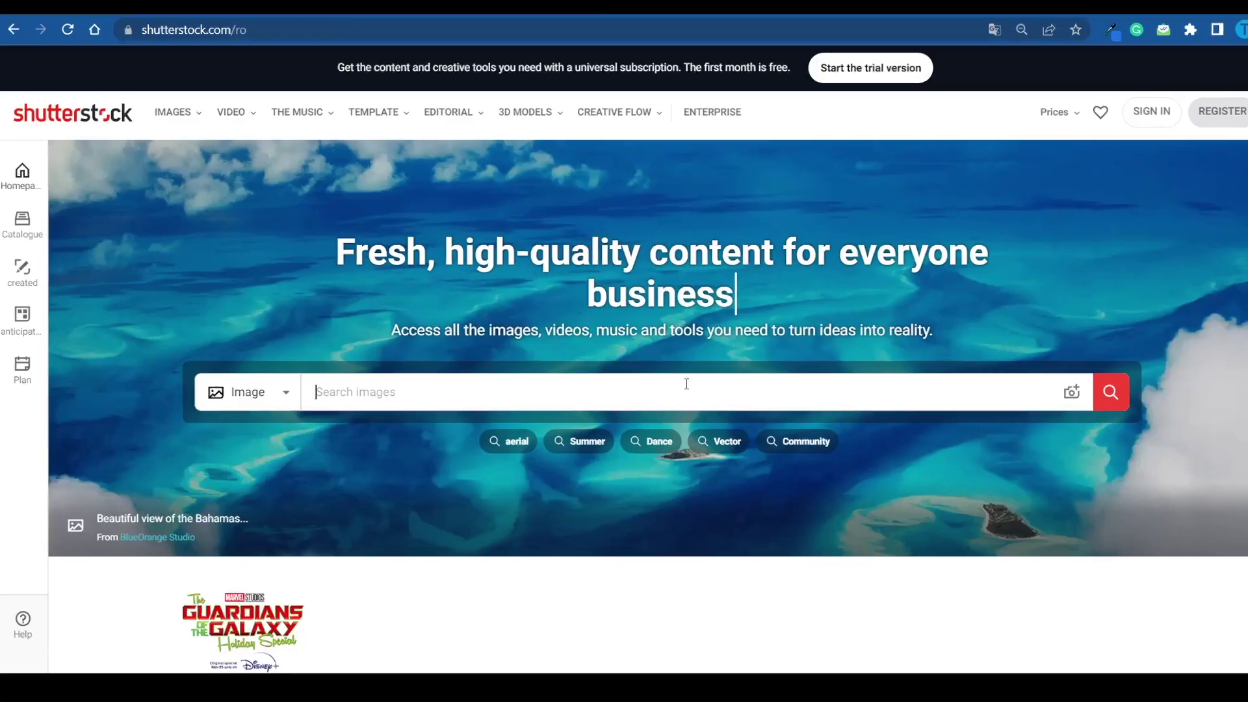
pyautogui.write('ntrep')
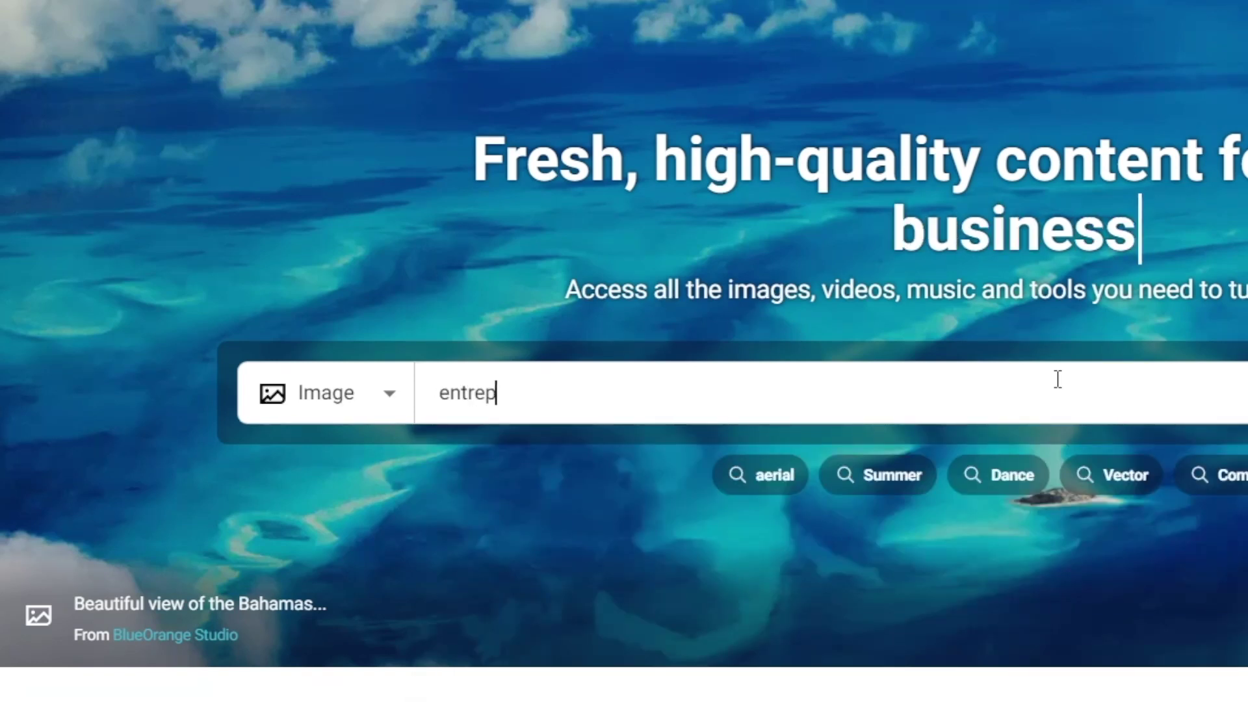
pyautogui.write('reneur in a meeting')
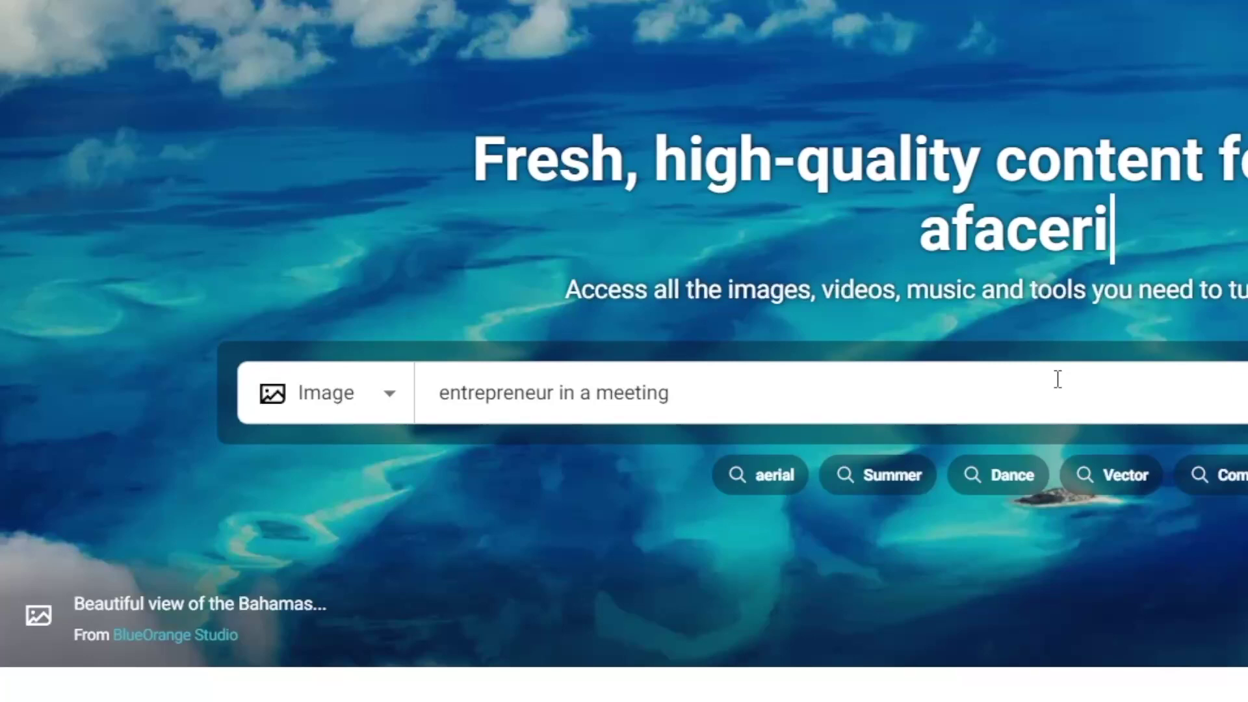
pyautogui.press('Return')
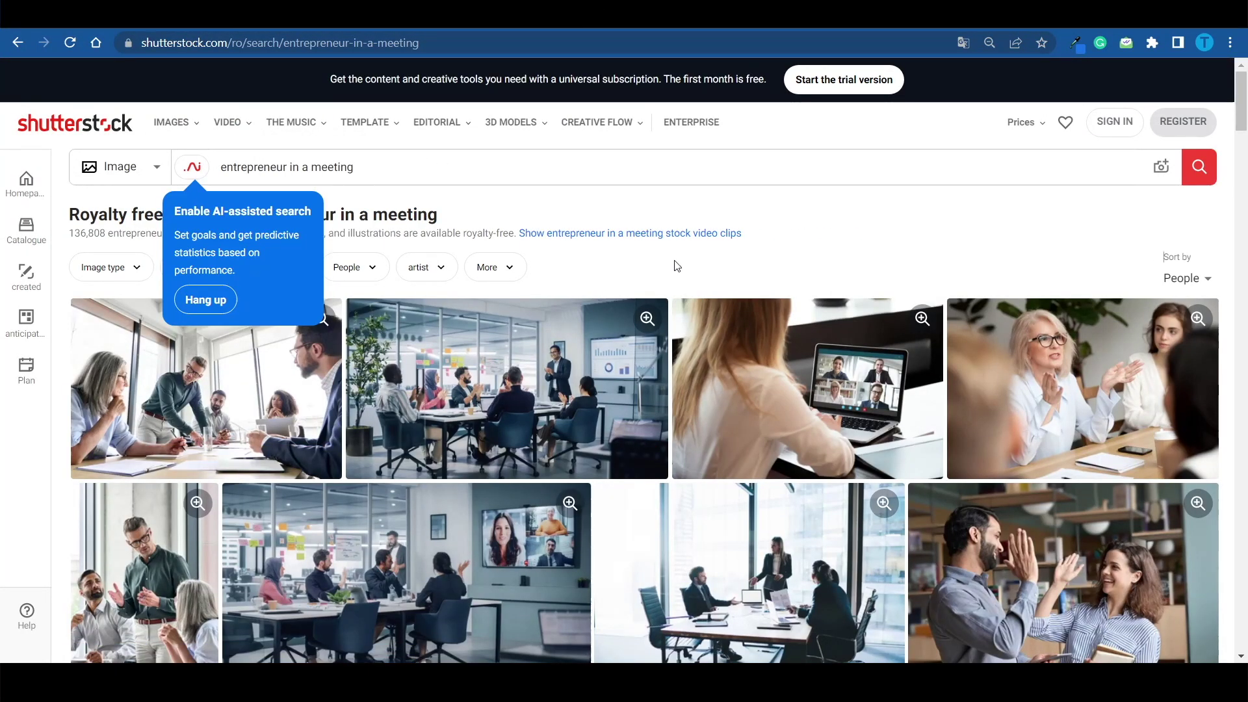
# - Scroll through the entrepreneur in a meeting stock photo results
pyautogui.scroll(-3, 676, 265)
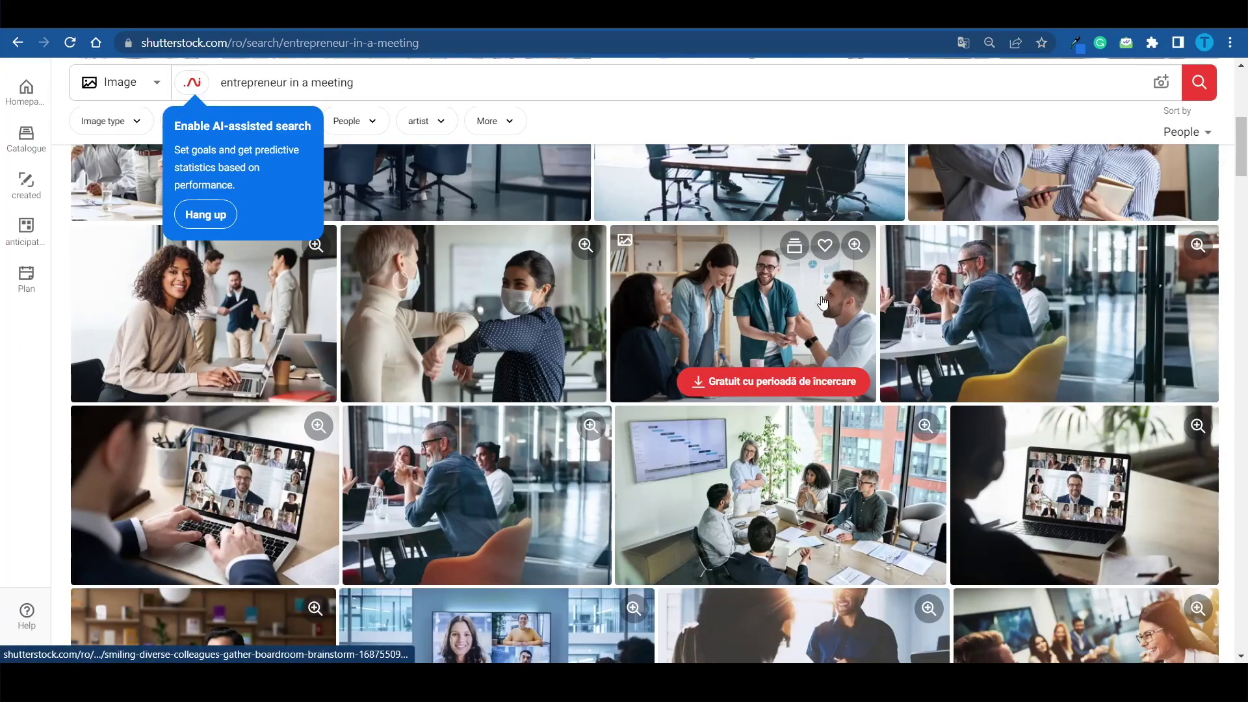
pyautogui.scroll(6, 822, 302)
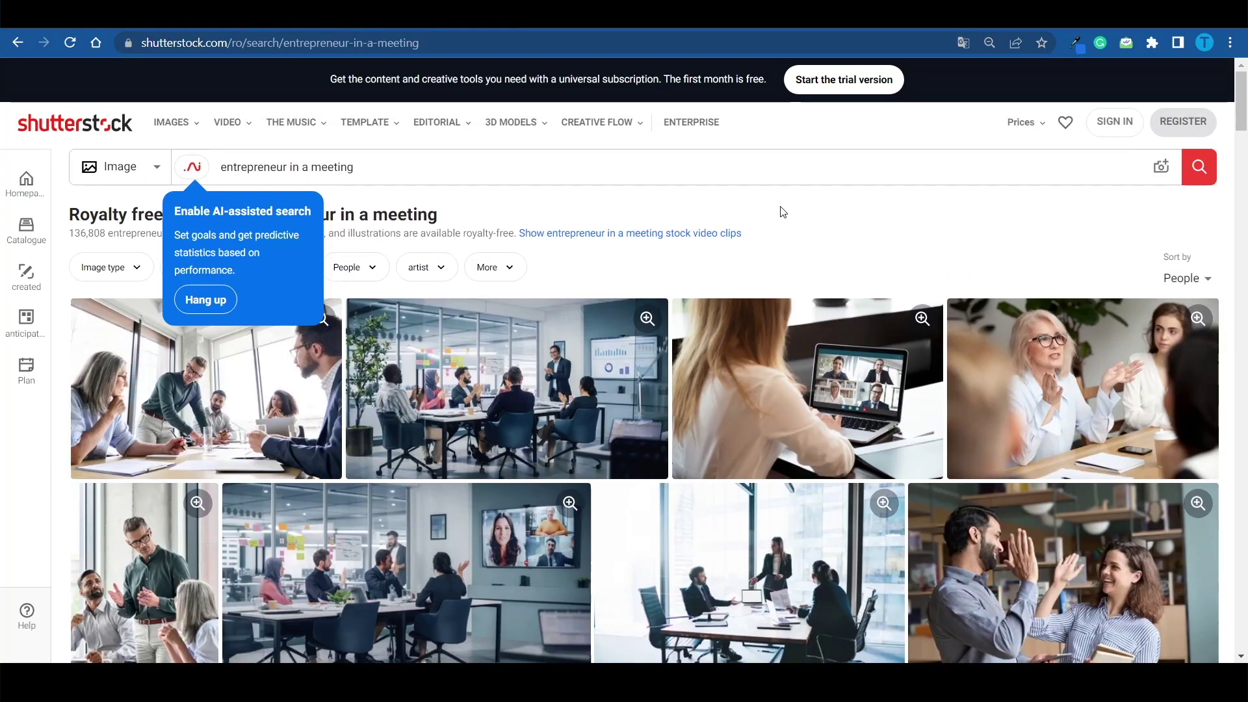
pyautogui.scroll(-2, 783, 212)
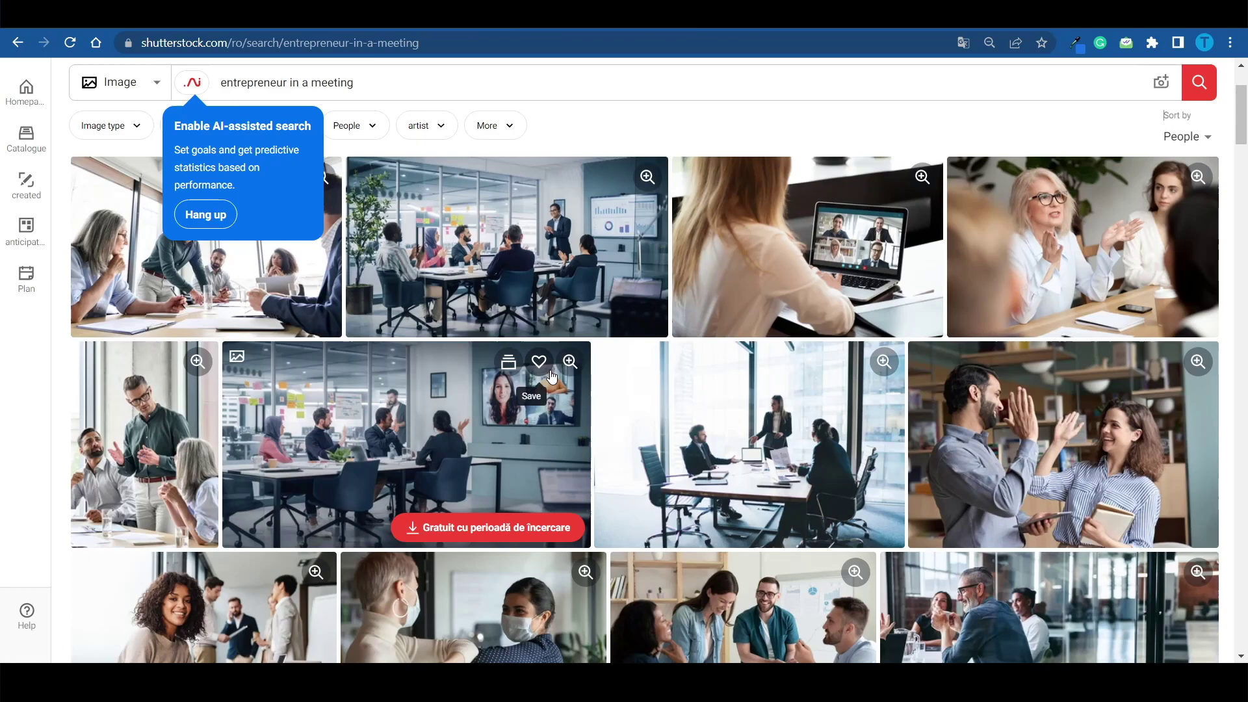
pyautogui.scroll(-7, 551, 376)
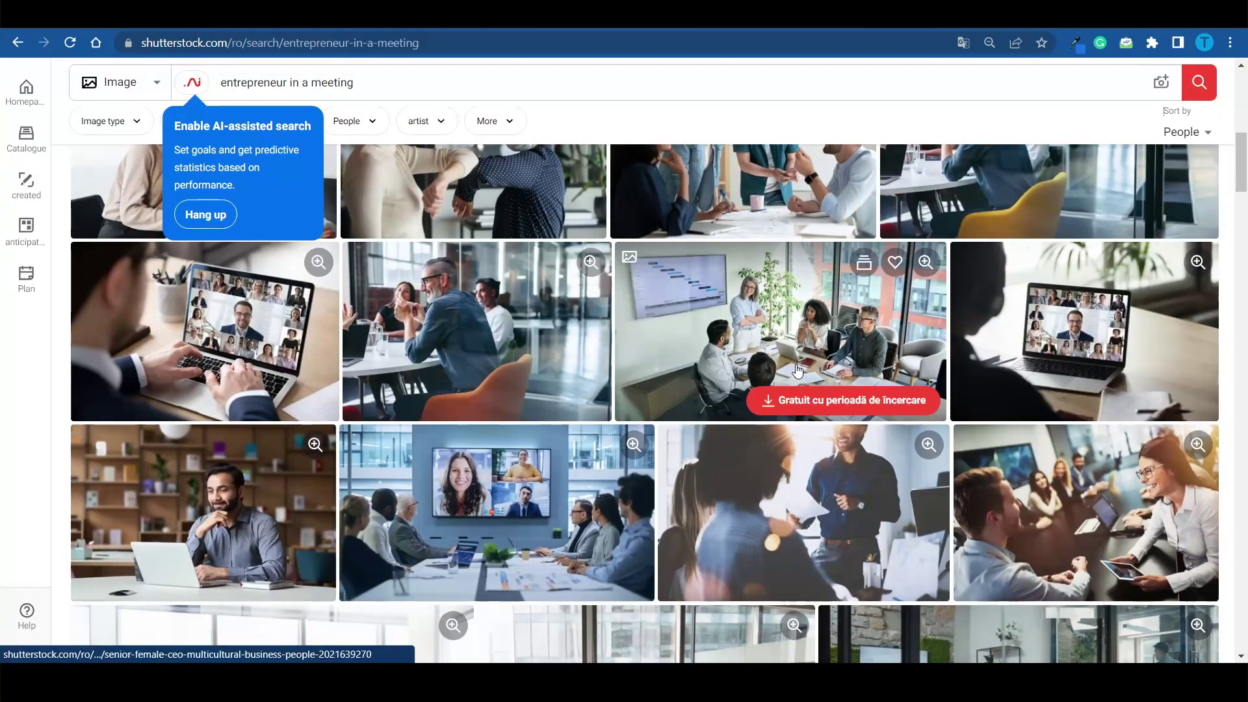
pyautogui.scroll(-3, 796, 370)
pyautogui.scroll(-4, 797, 370)
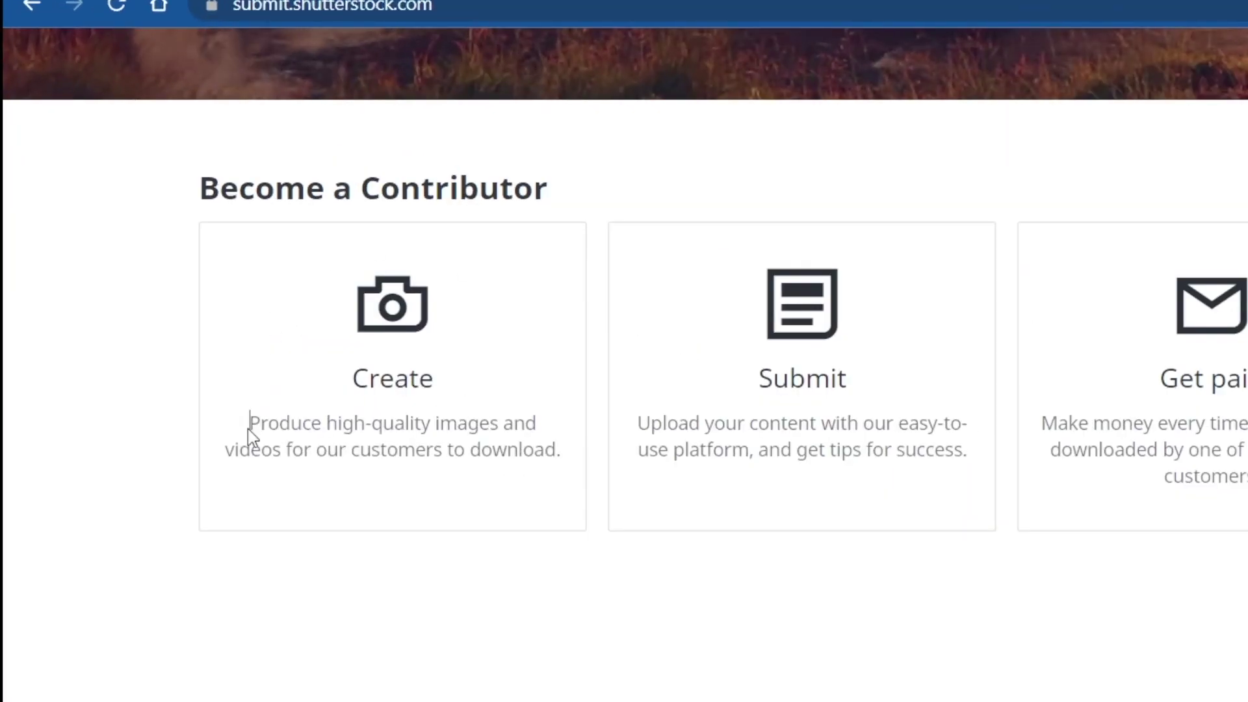
# - Highlight the Create card's description on the contributor overview and scroll the page
pyautogui.moveTo(254, 428); pyautogui.dragTo(477, 421)
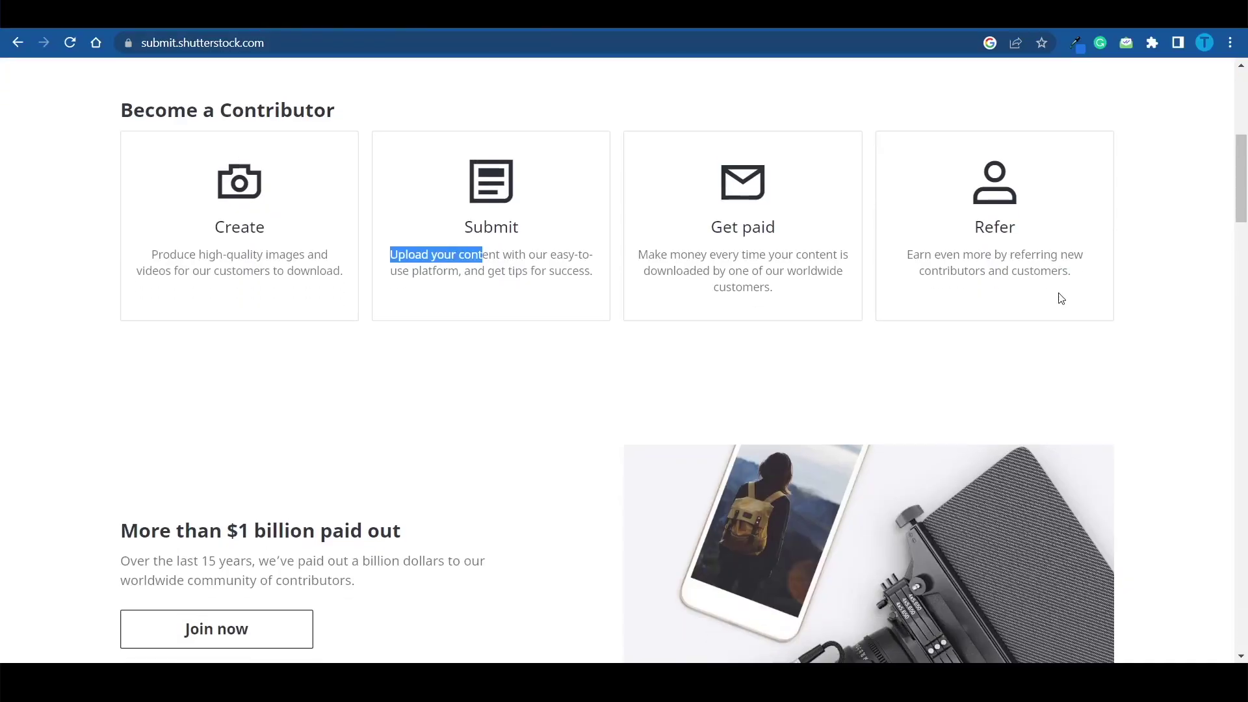
pyautogui.scroll(-12, 1060, 298)
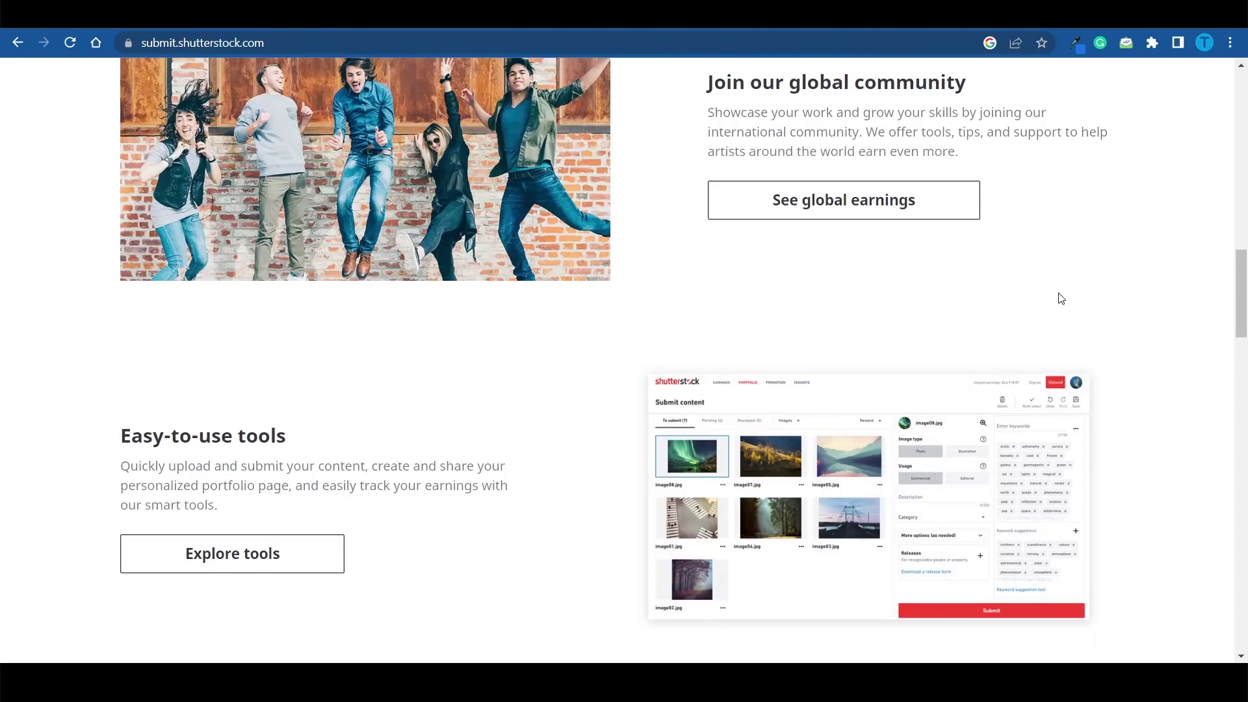
pyautogui.scroll(15, 1061, 299)
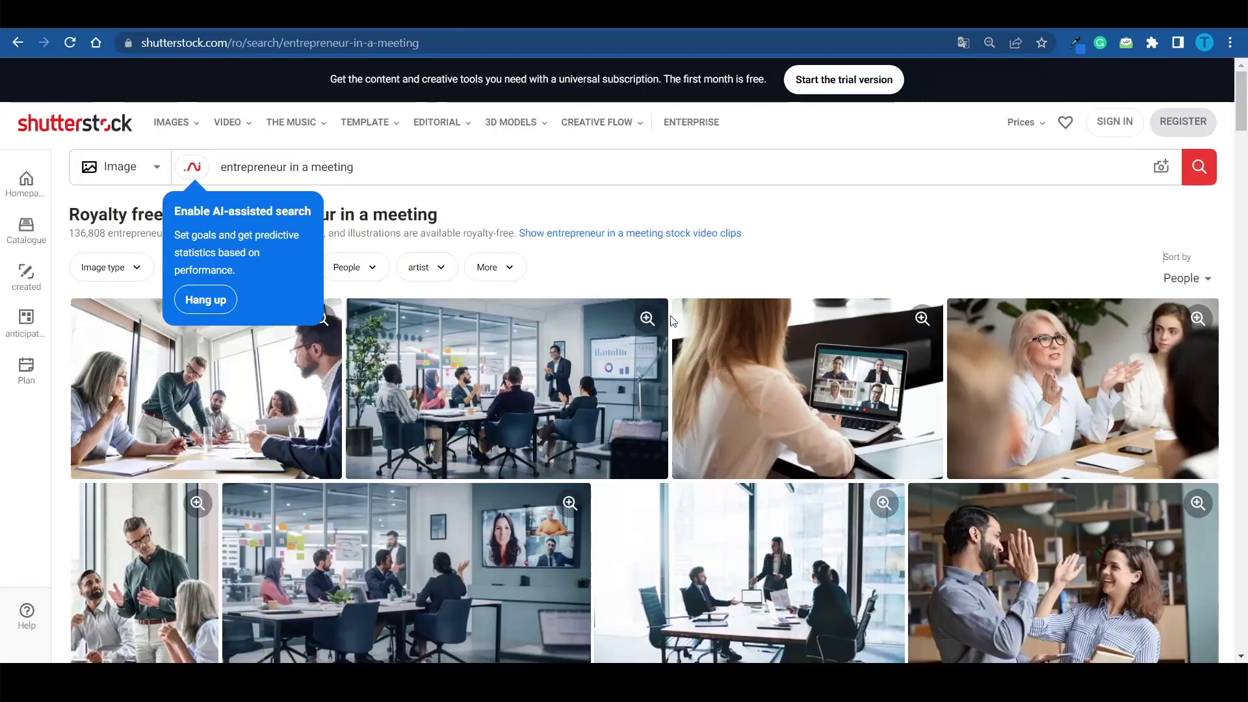
# - Scroll further down the entrepreneur in a meeting results grid
pyautogui.scroll(-10, 672, 321)
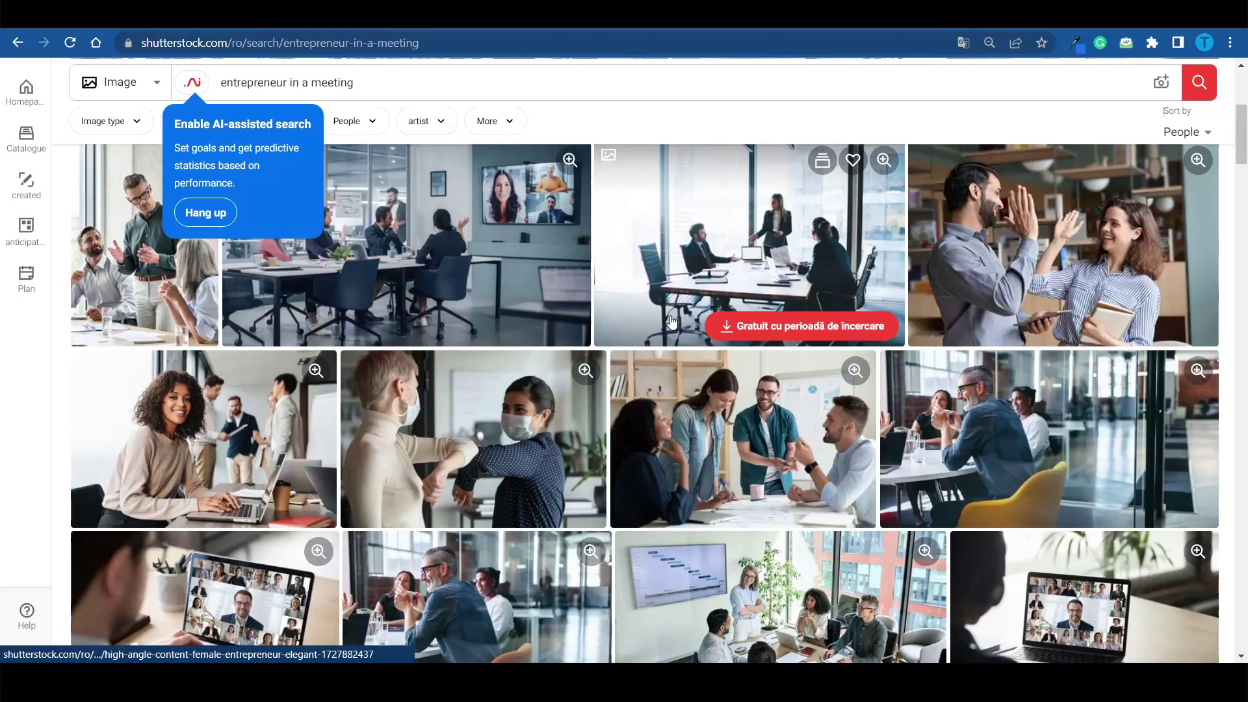
pyautogui.scroll(-2, 672, 321)
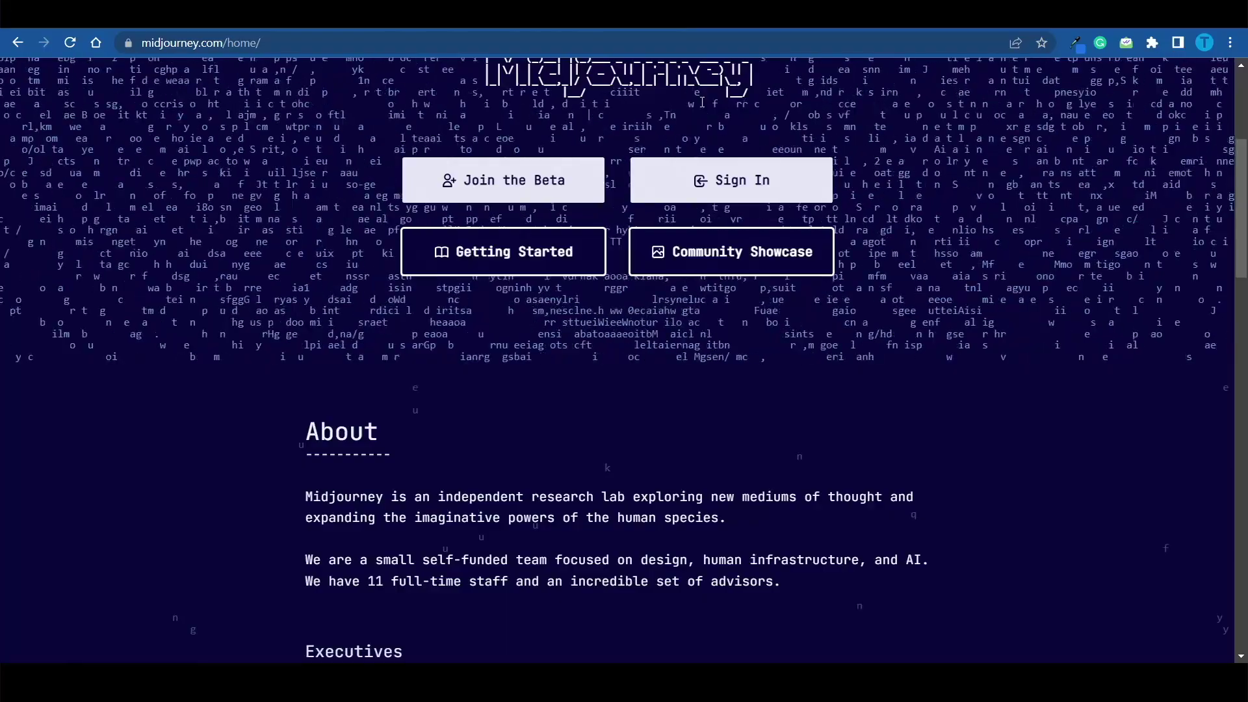
# - Scroll up the Midjourney home page
pyautogui.scroll(2, 782, 259)
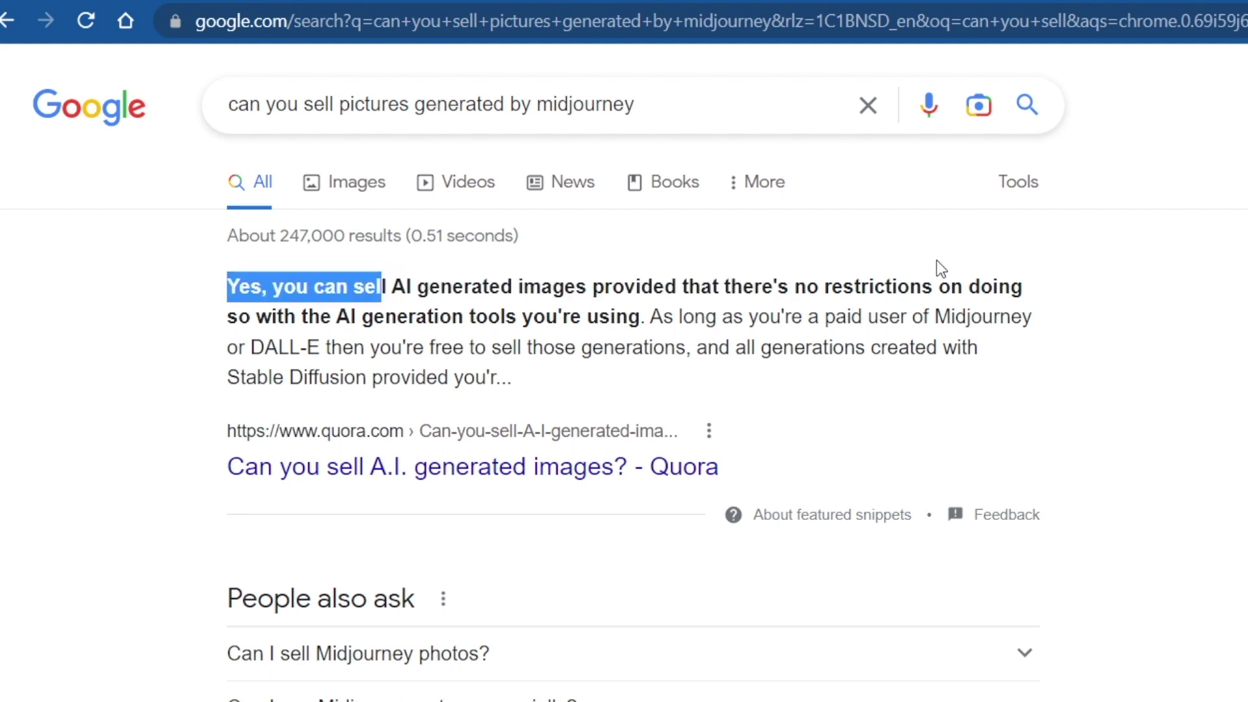
pyautogui.moveTo(941, 267); pyautogui.dragTo(935, 273)
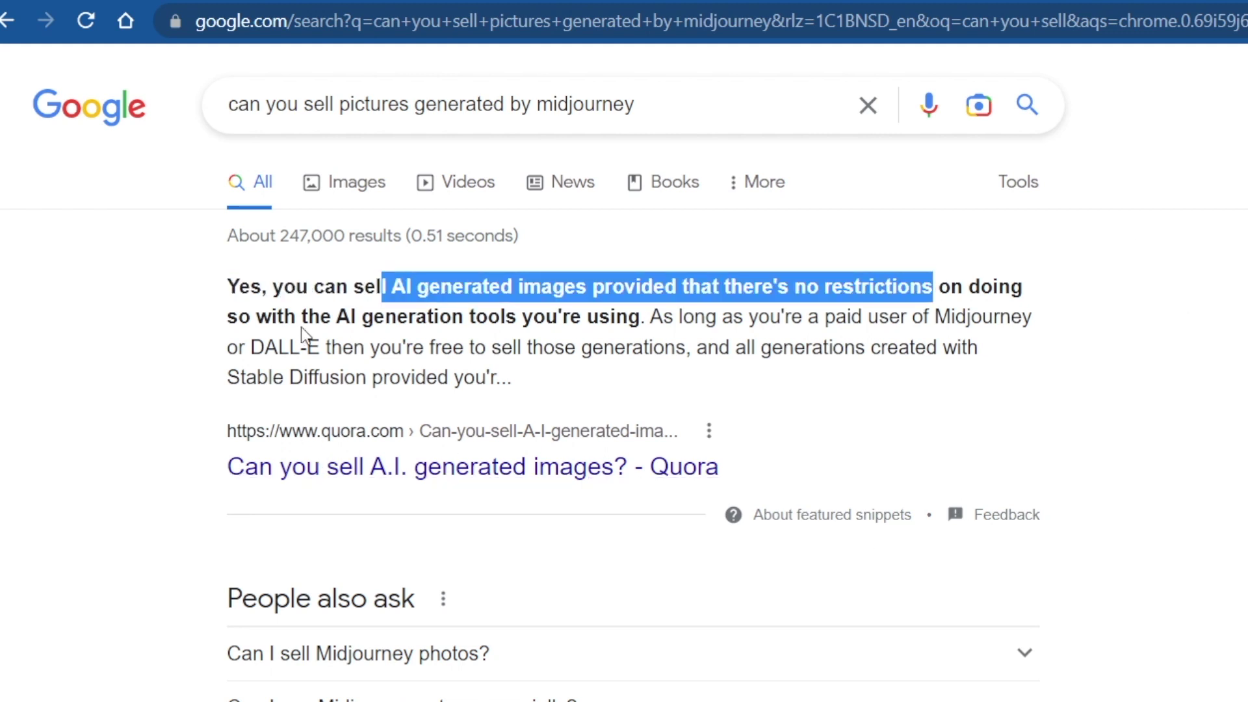
pyautogui.moveTo(305, 320); pyautogui.dragTo(678, 325)
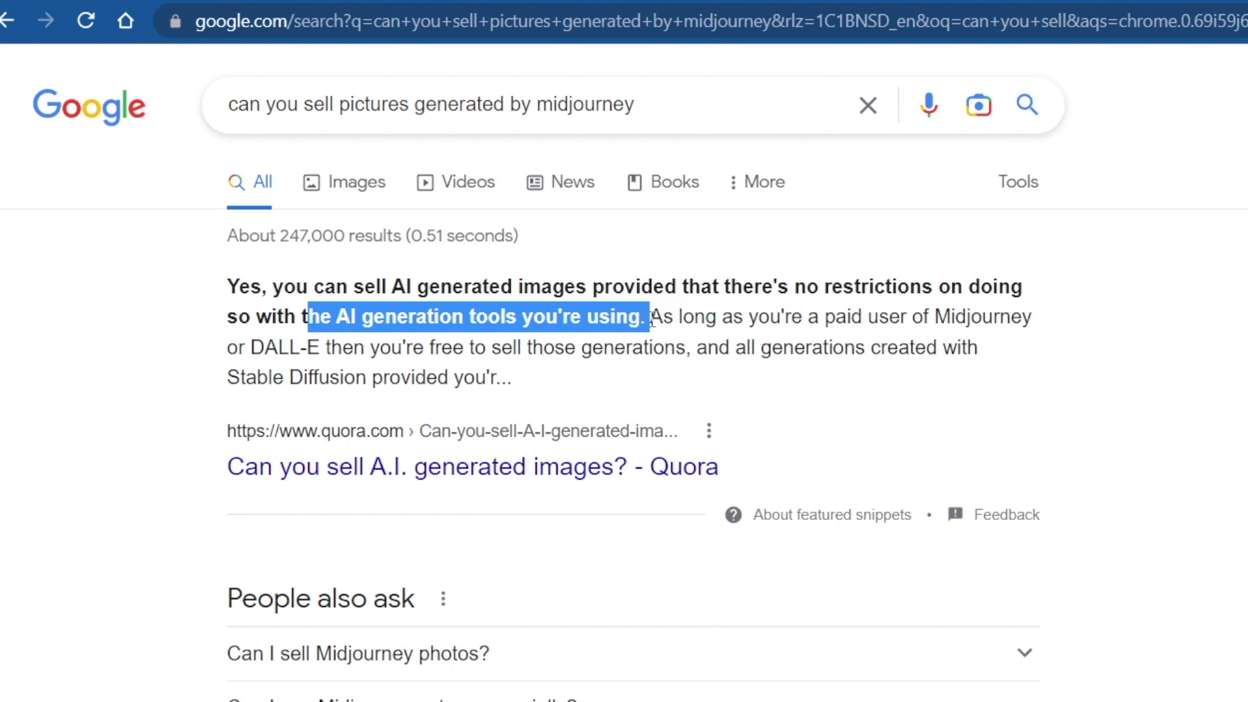
pyautogui.click(653, 308)
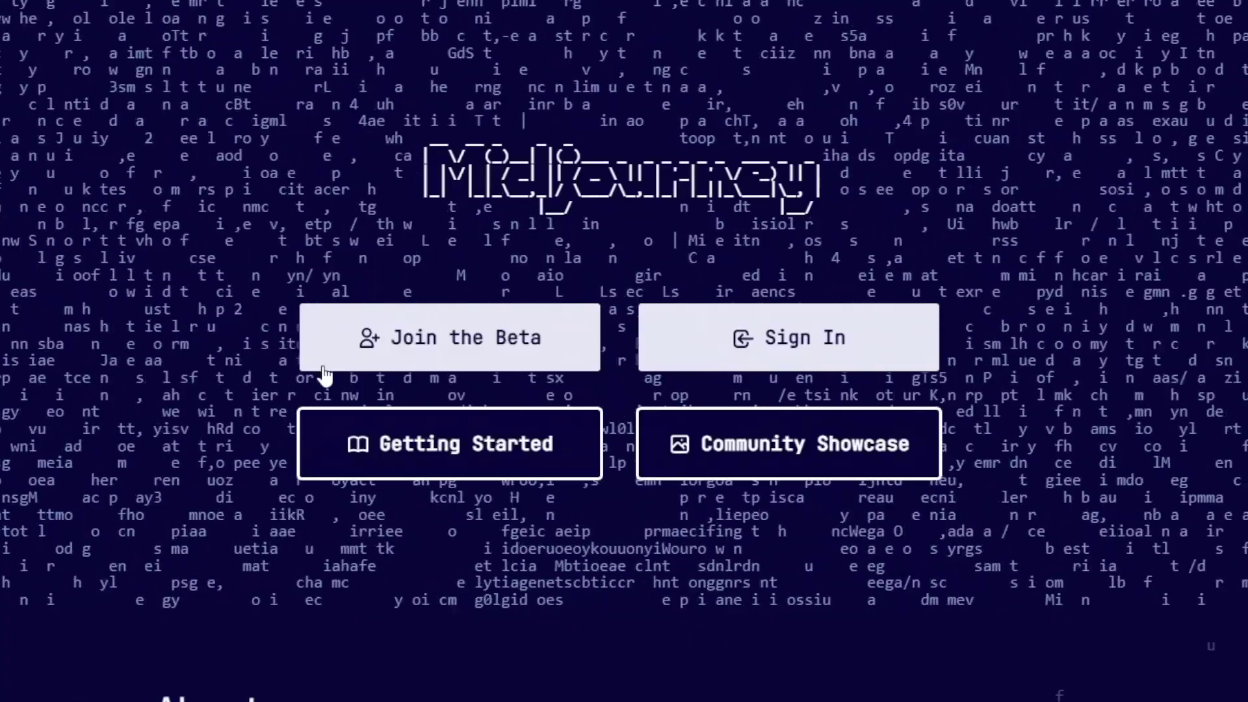
# - Join the Midjourney beta and accept the Discord server invite
pyautogui.click(423, 354)
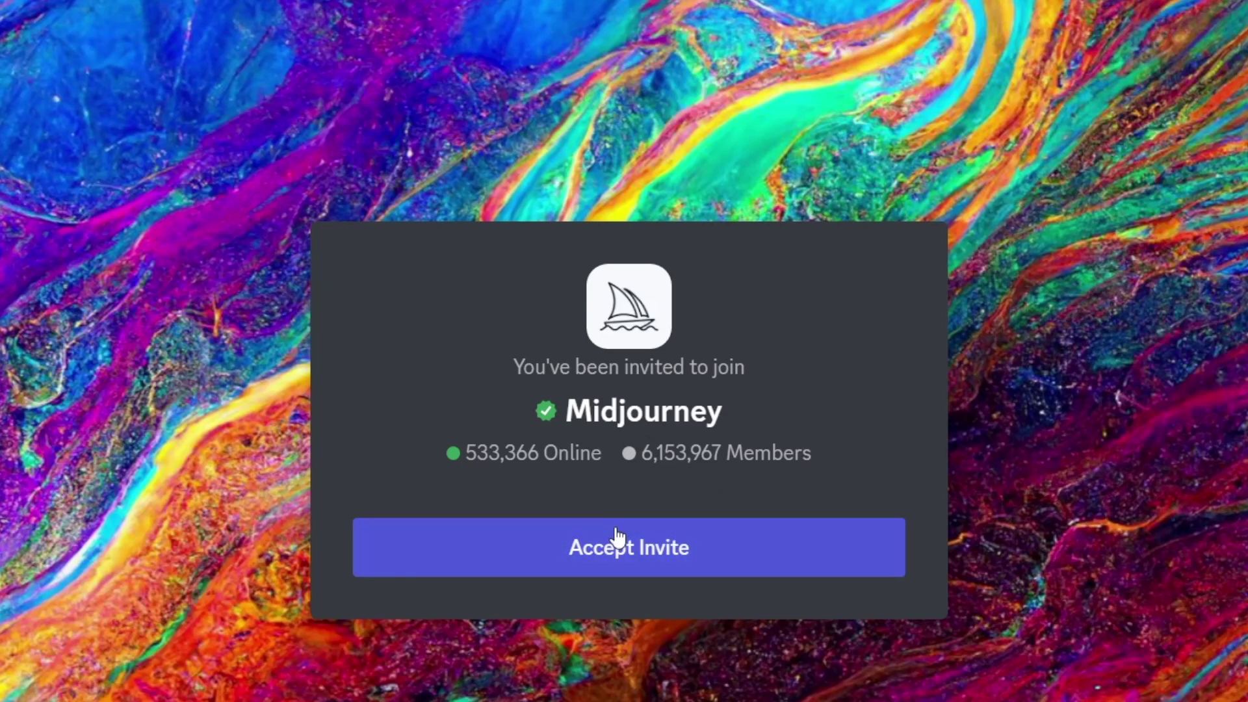
pyautogui.click(602, 551)
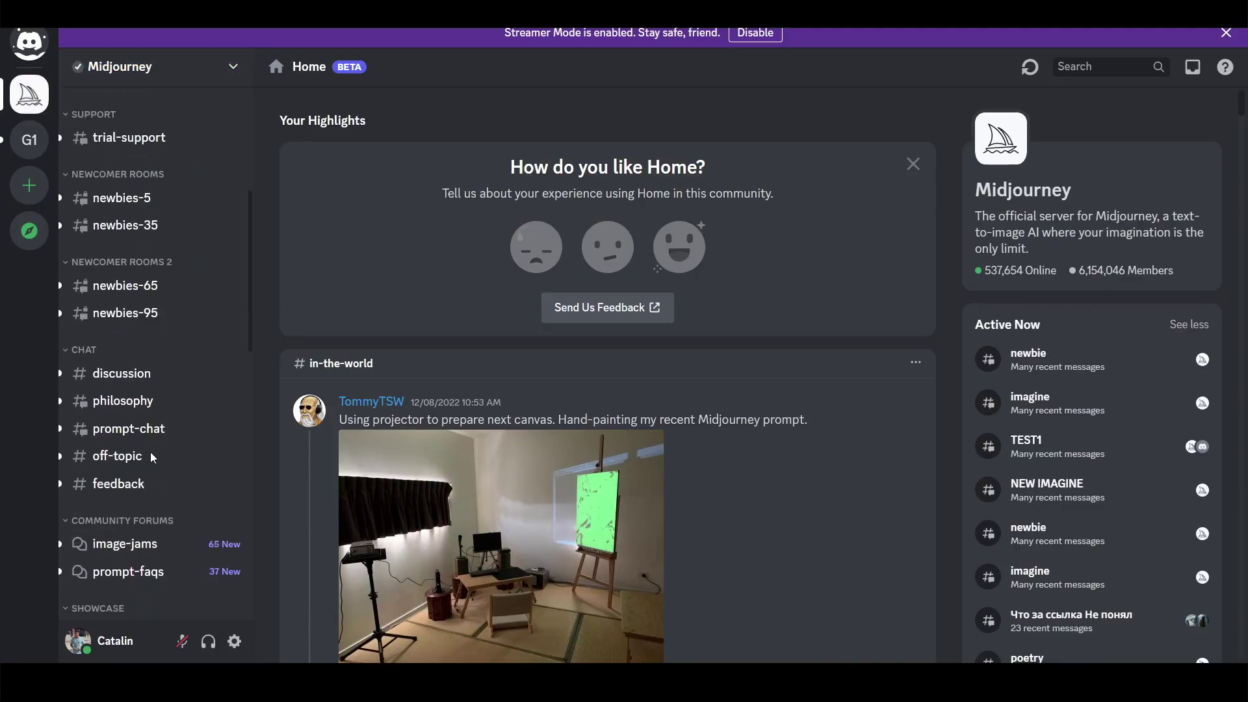
# - Browse the Home feed, enlarging the green alien and graffiti soldier mural images
pyautogui.scroll(3, 153, 458)
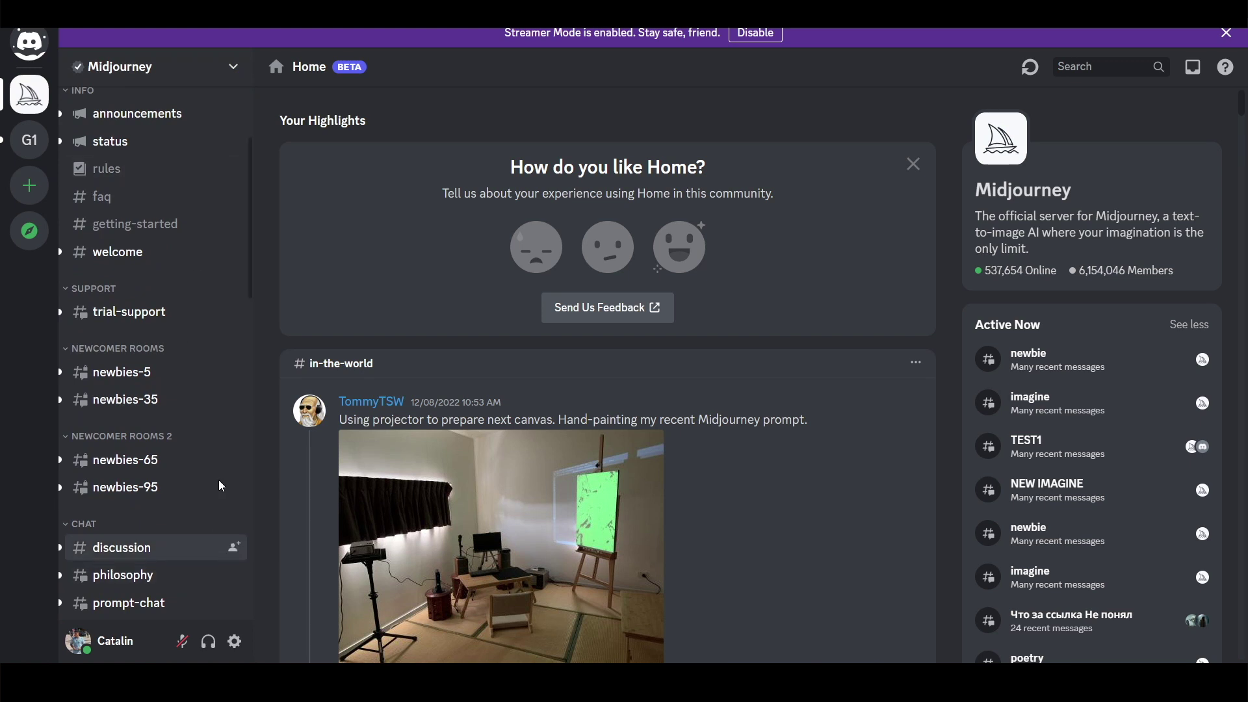
pyautogui.scroll(-8, 161, 296)
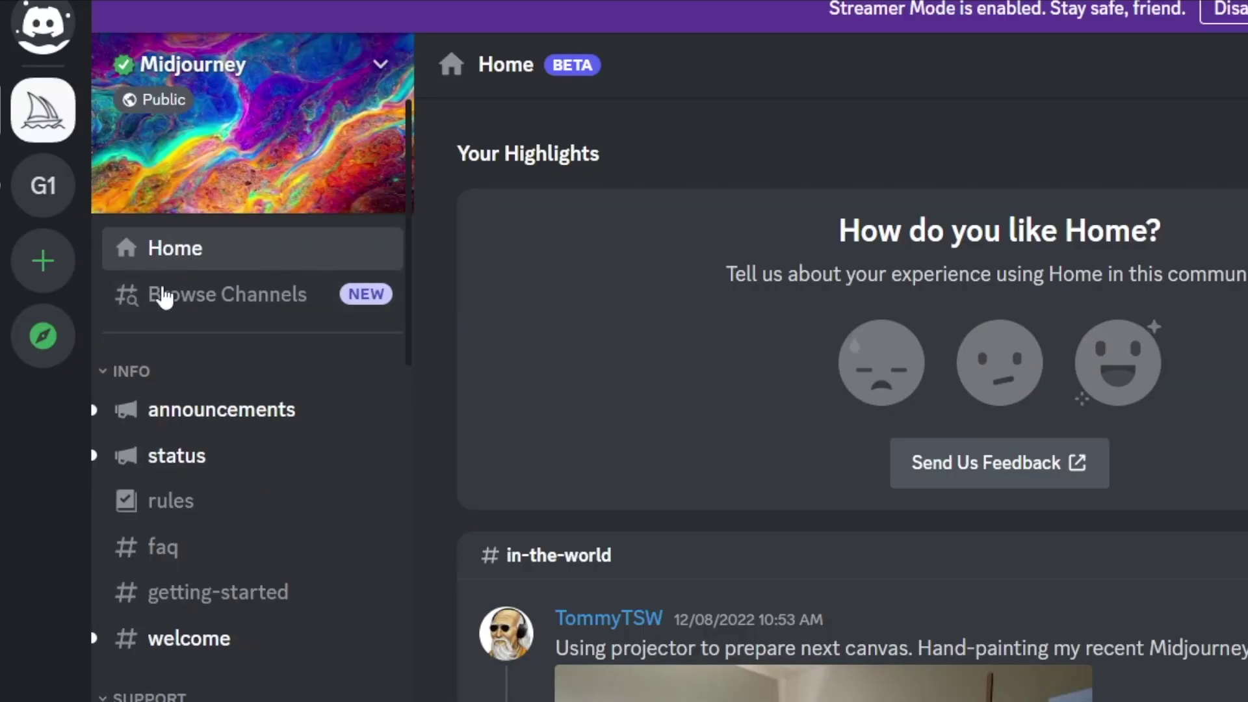
pyautogui.scroll(-15, 1108, 432)
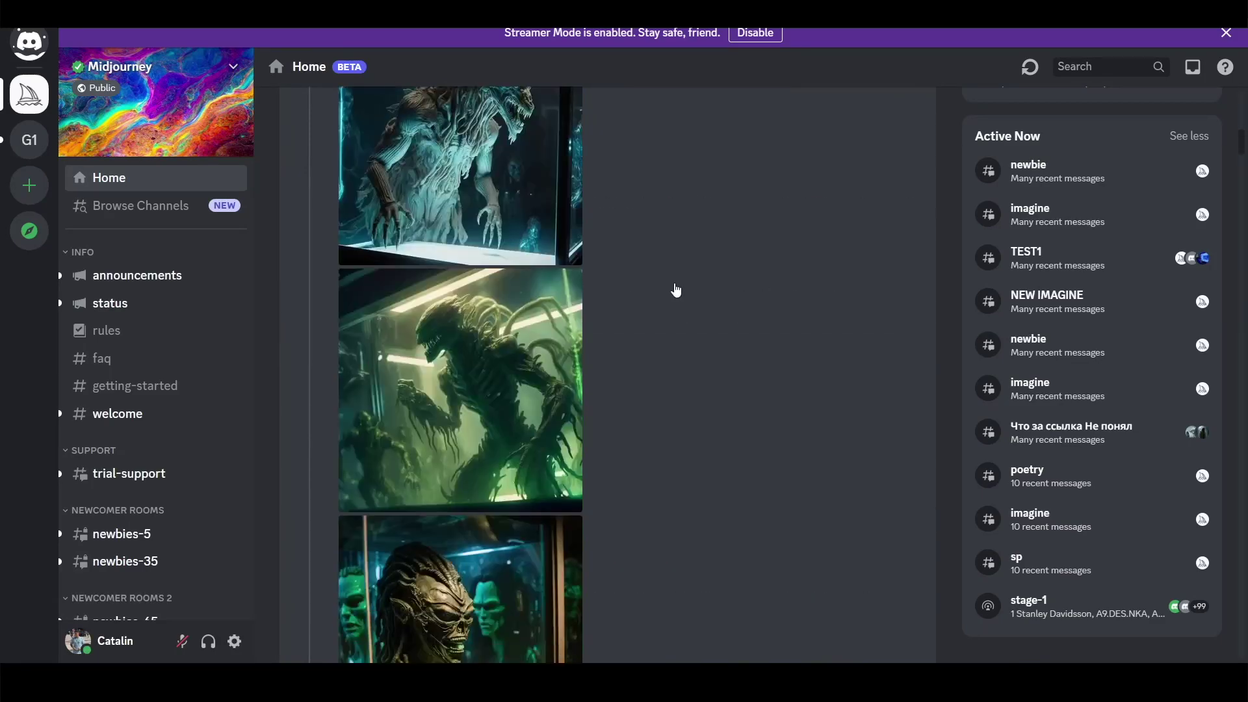
pyautogui.scroll(-6, 676, 290)
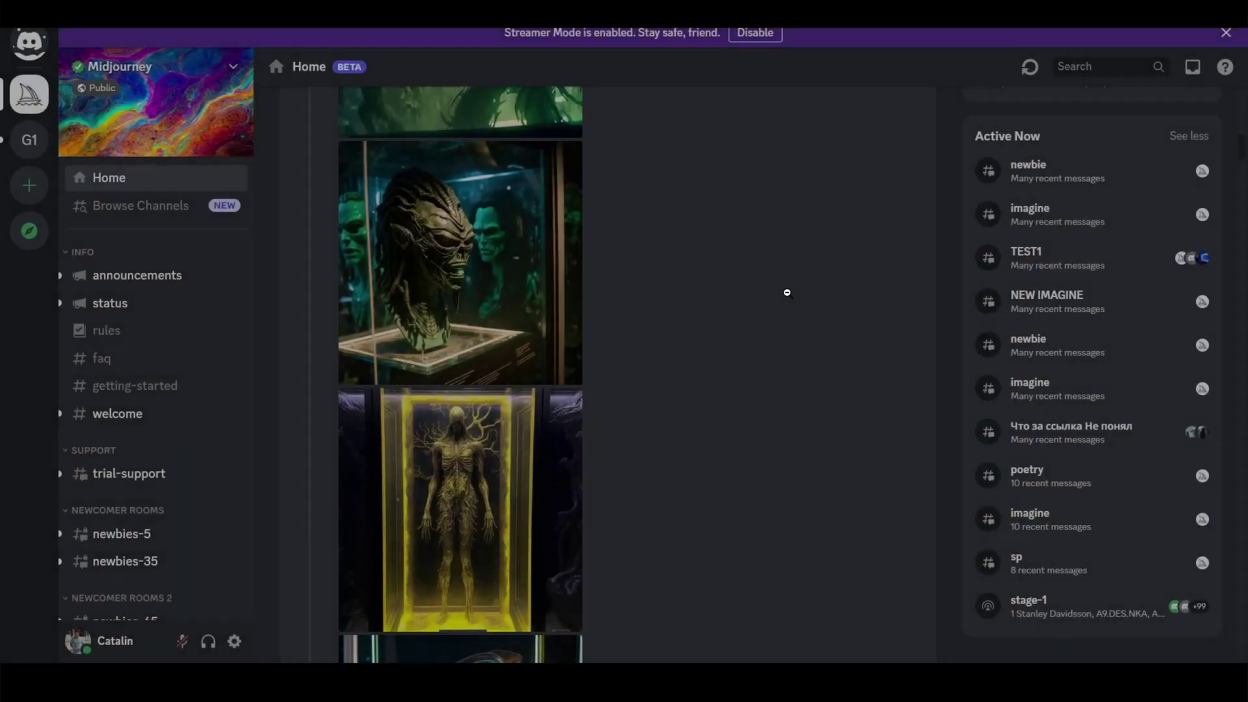
pyautogui.scroll(-6, 667, 386)
pyautogui.scroll(-3, 666, 386)
pyautogui.click(539, 458)
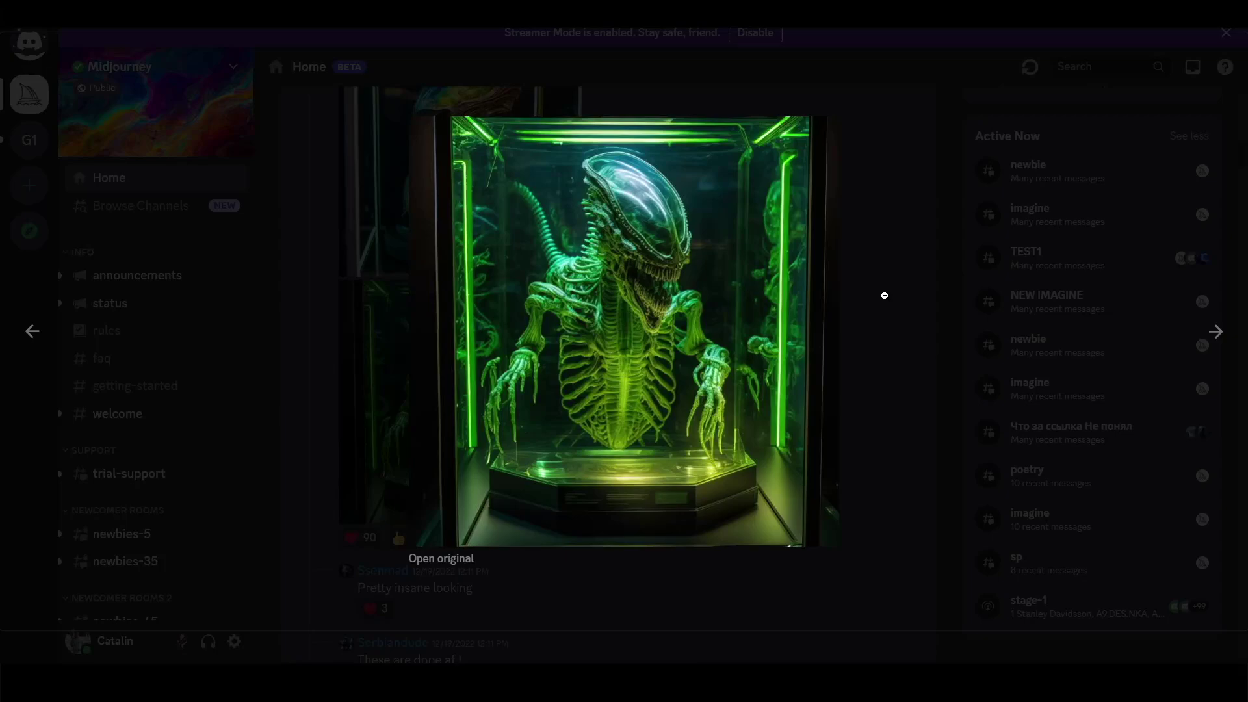
pyautogui.click(884, 296)
pyautogui.scroll(-6, 669, 460)
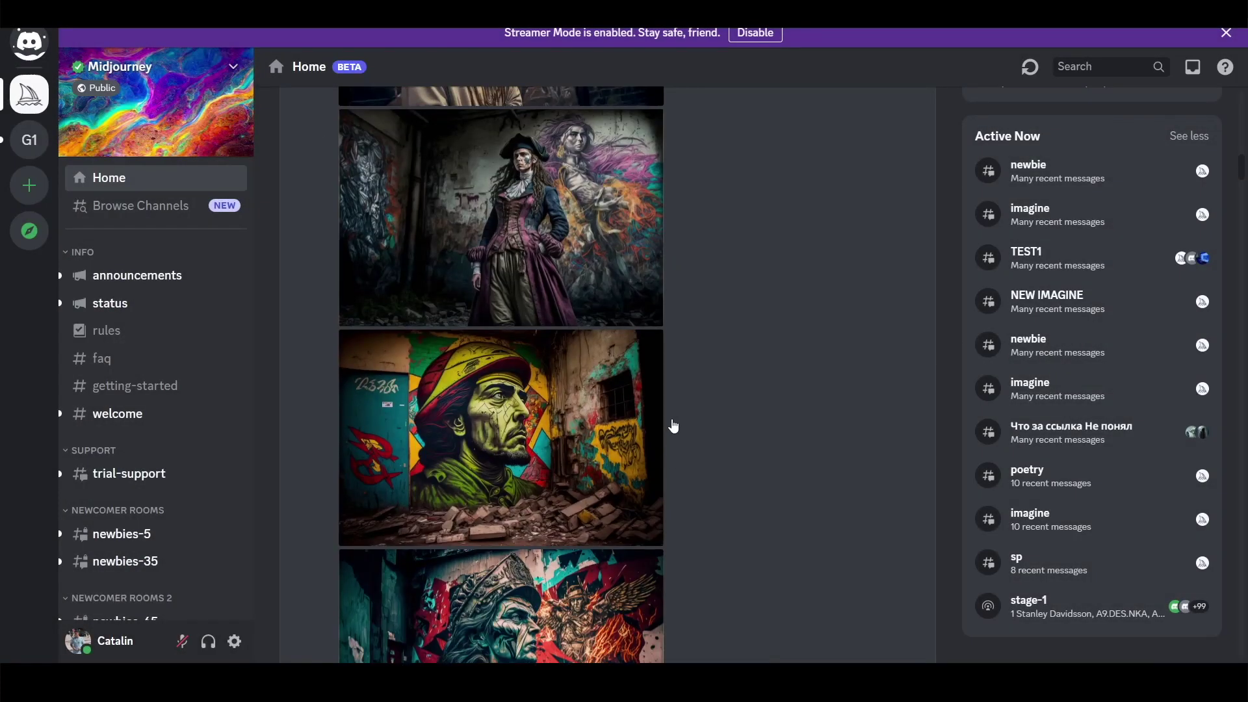
pyautogui.click(542, 440)
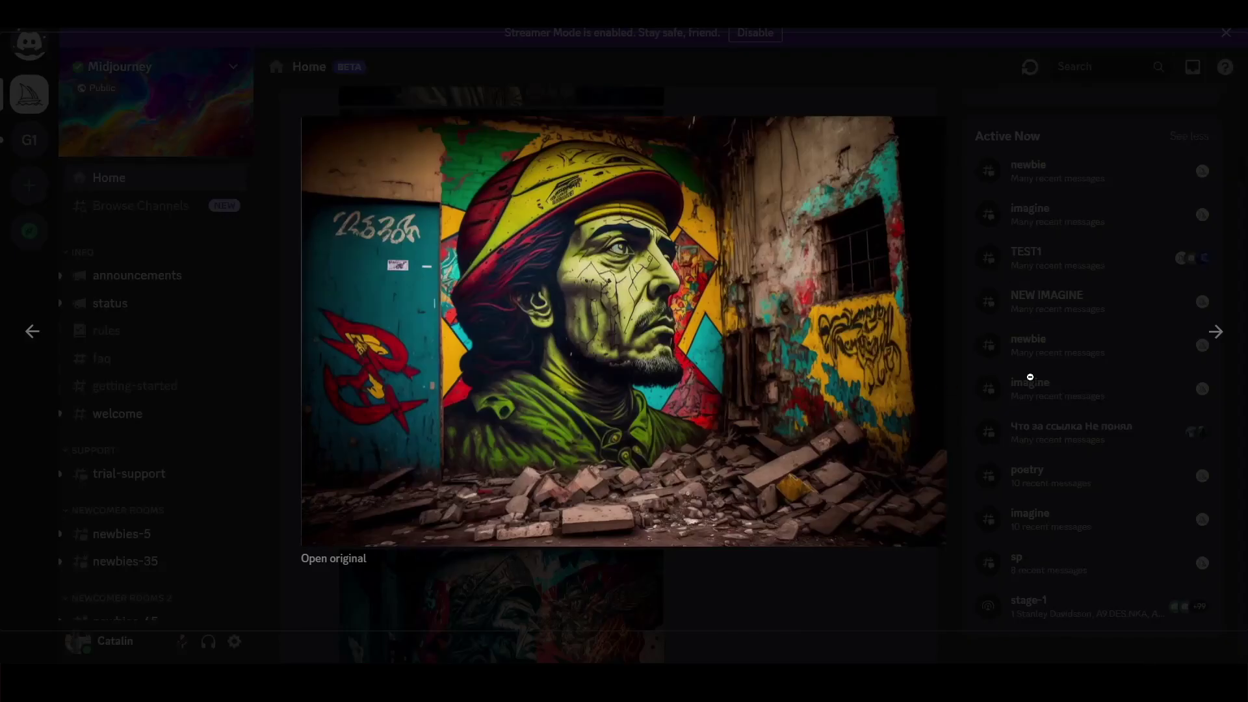
pyautogui.click(1030, 377)
# - View the teal-and-red graffiti warrior and an owl image, then open newbies-65
pyautogui.scroll(-8, 669, 515)
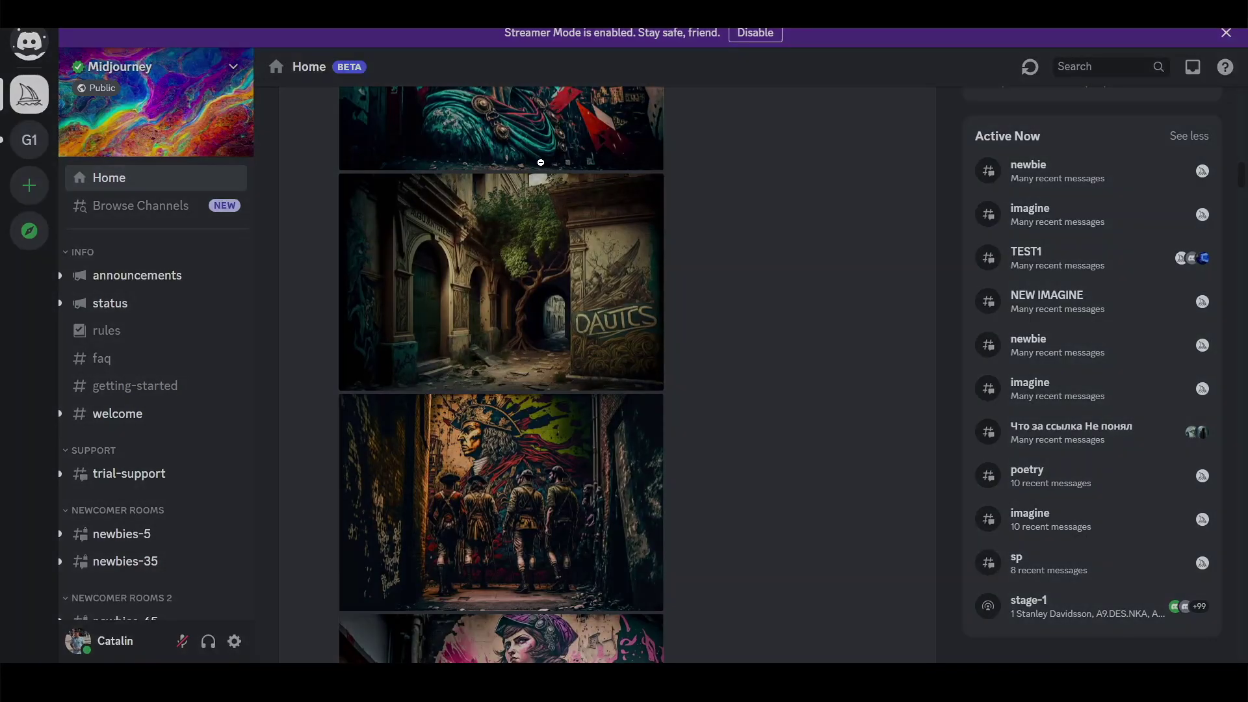
pyautogui.click(551, 159)
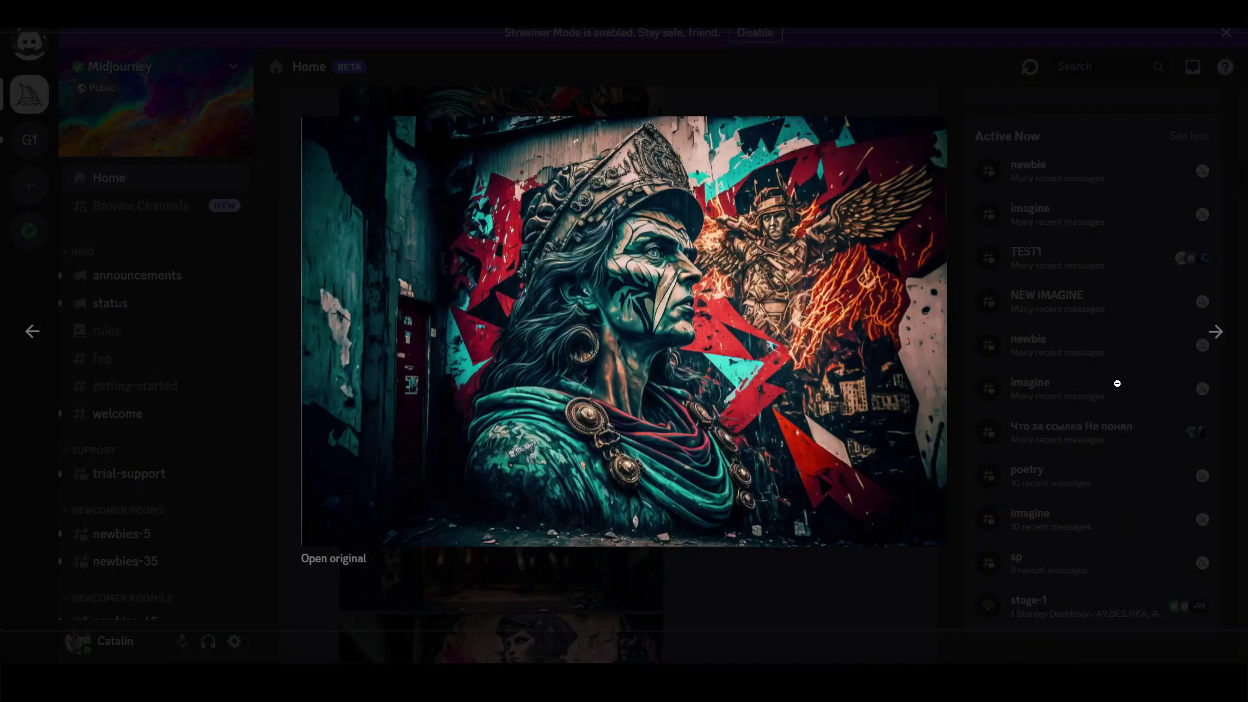
pyautogui.click(1118, 383)
pyautogui.scroll(-5, 784, 463)
pyautogui.scroll(-10, 635, 392)
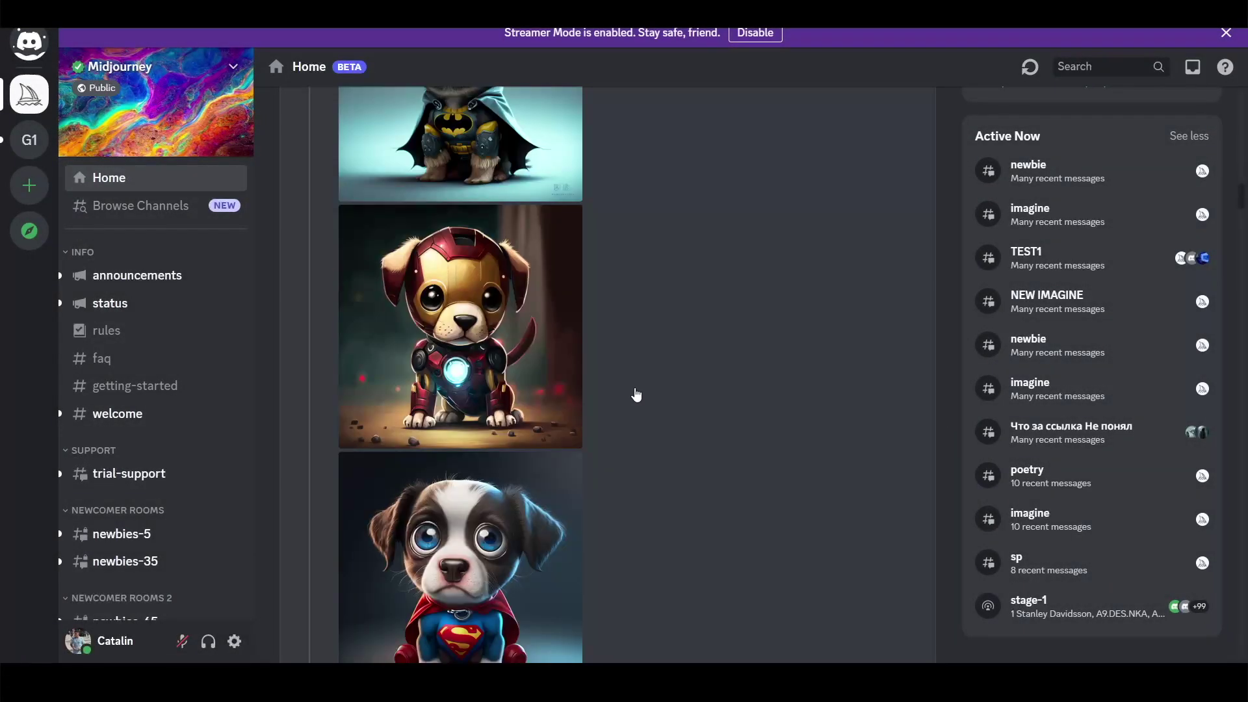
pyautogui.scroll(4, 637, 396)
pyautogui.scroll(-15, 604, 418)
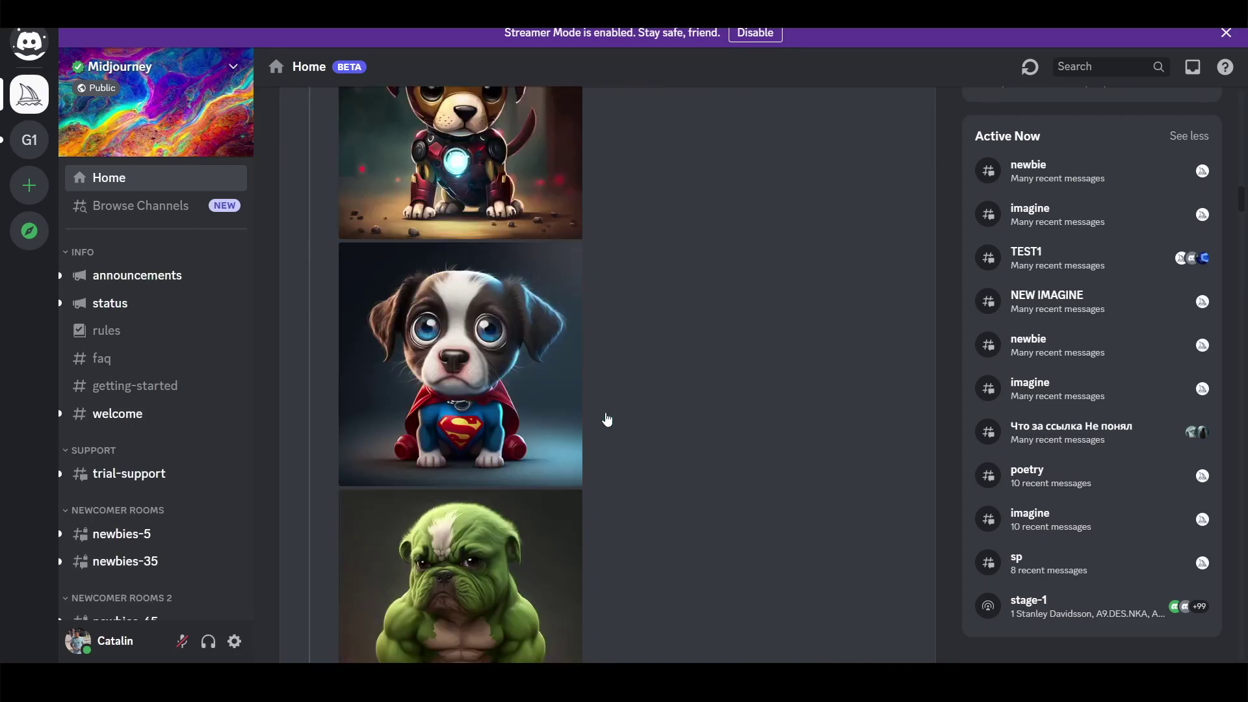
pyautogui.scroll(-20, 607, 420)
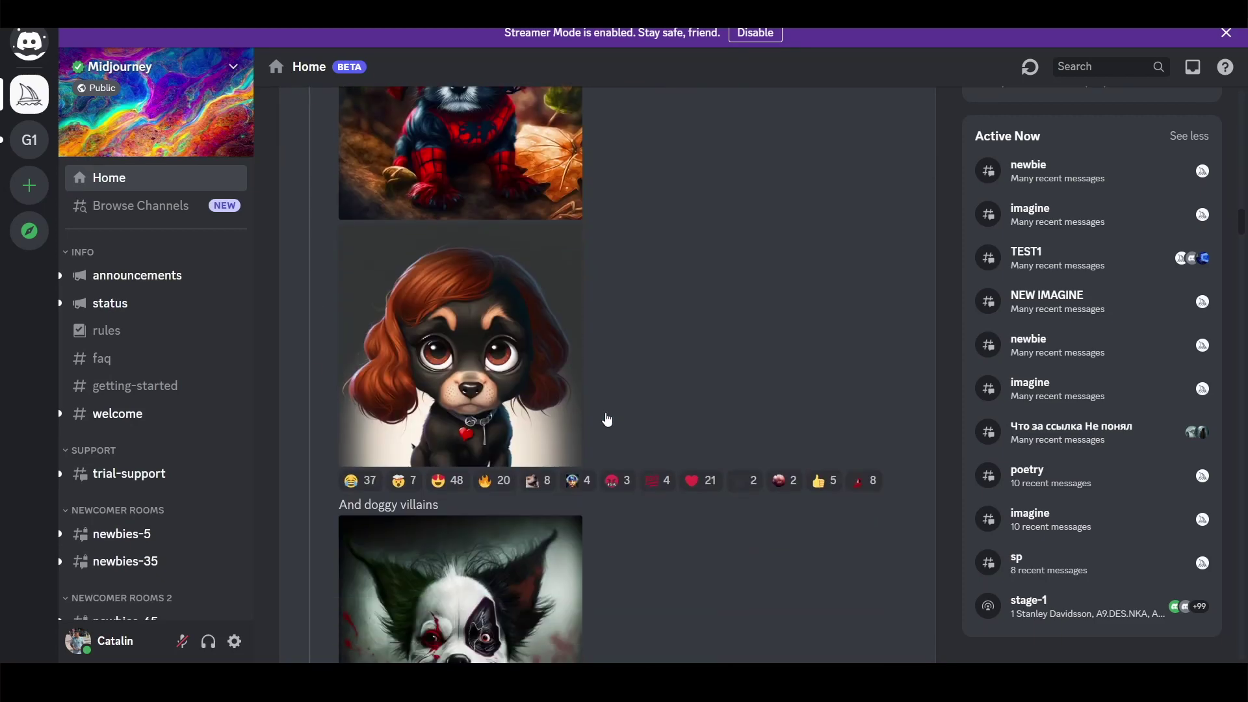
pyautogui.scroll(-15, 608, 420)
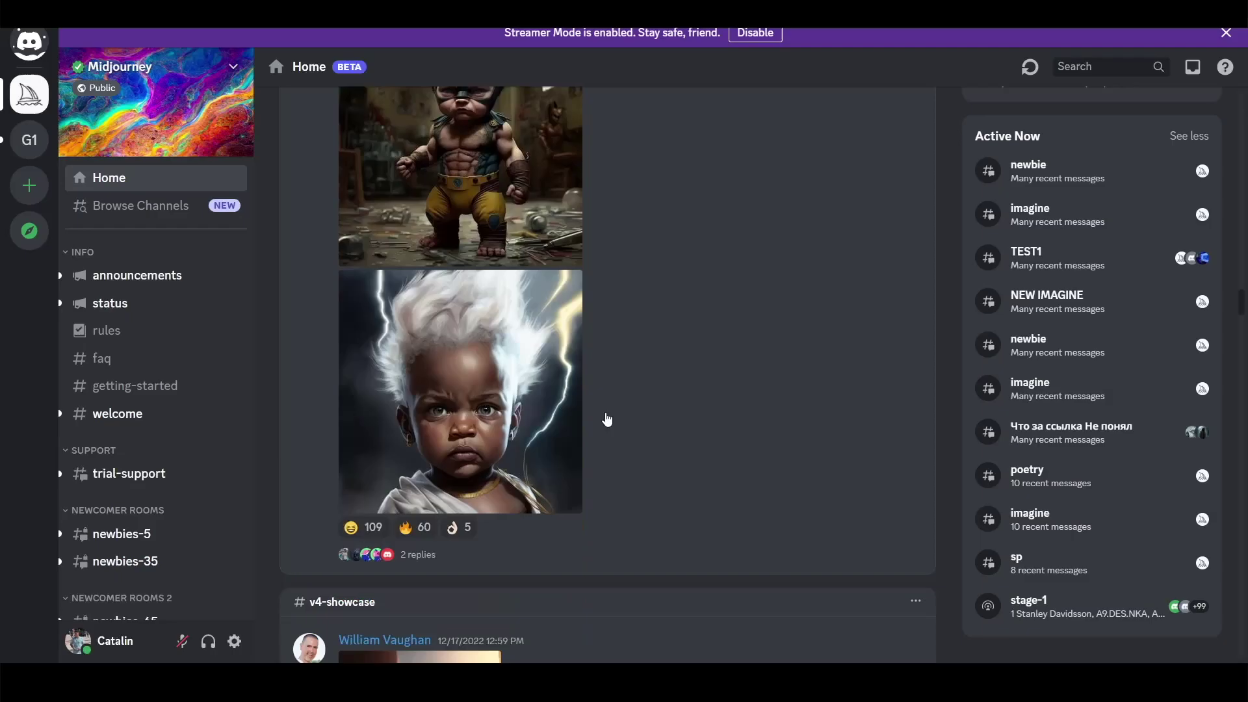
pyautogui.click(468, 390)
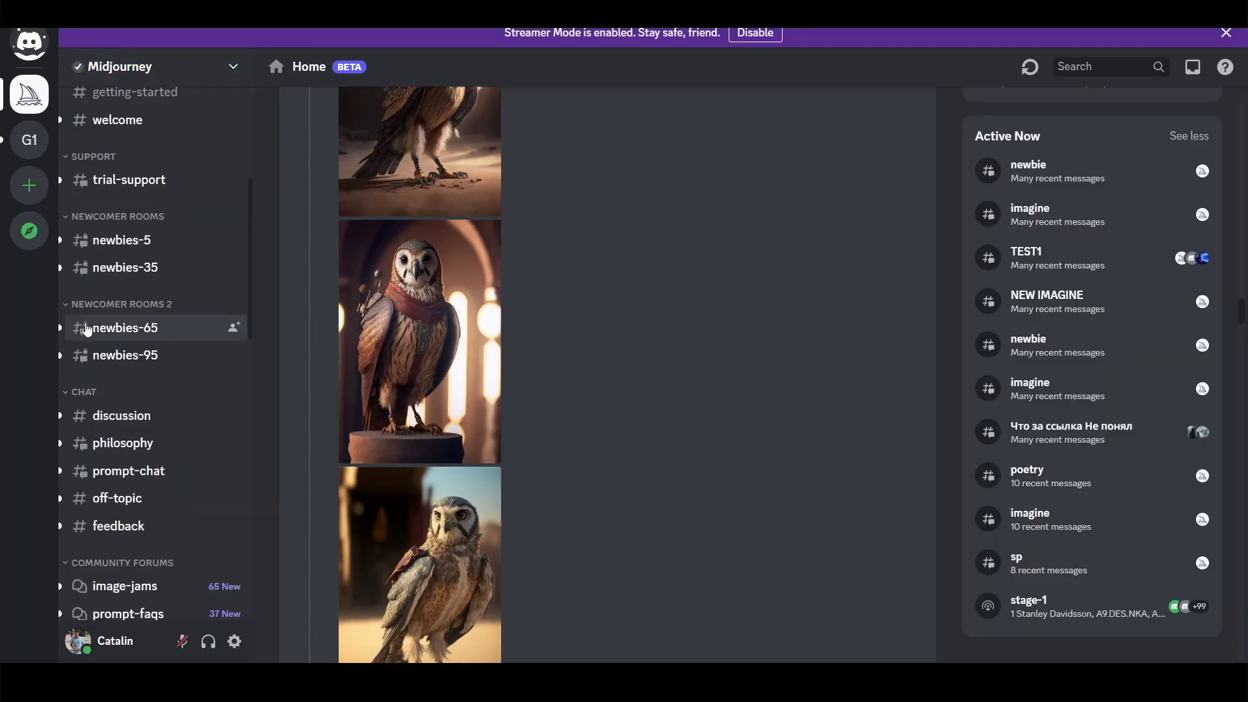
pyautogui.click(153, 332)
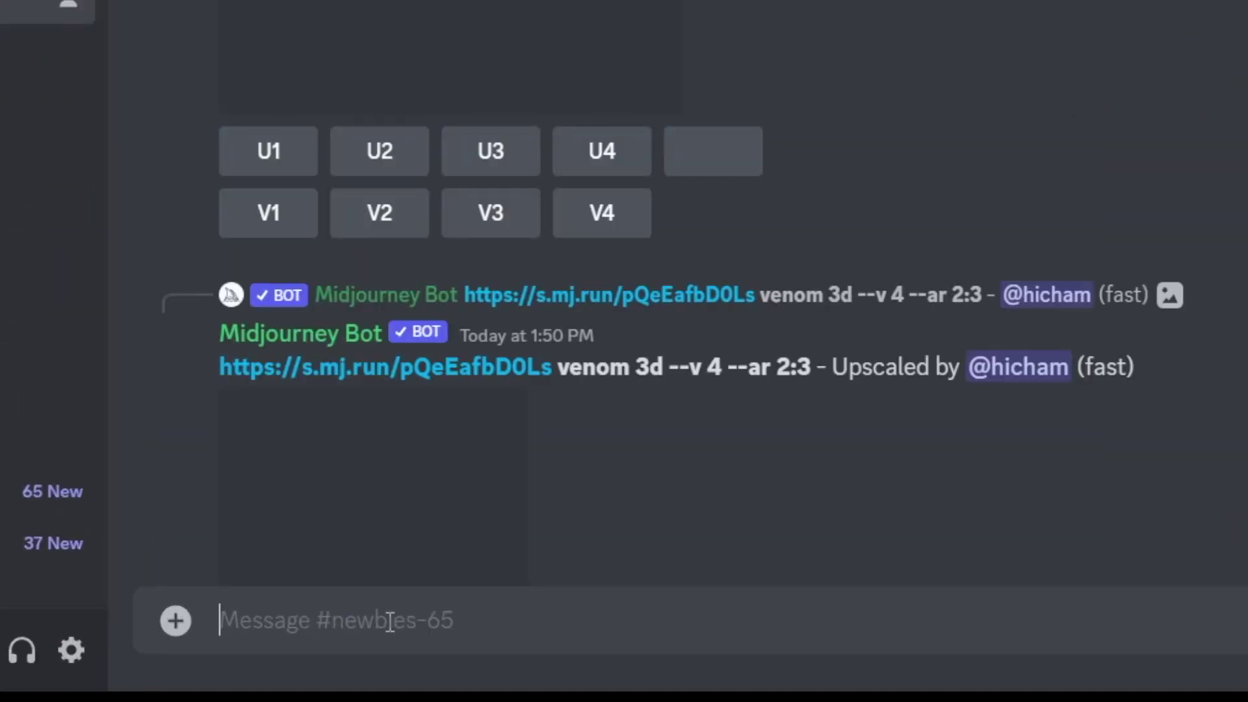
# - Send /imagine with 'entrepreneur in a meeting ultra details, hyperrealistic, high quality, 8k'
pyautogui.write('/imagine')
pyautogui.click(252, 509)
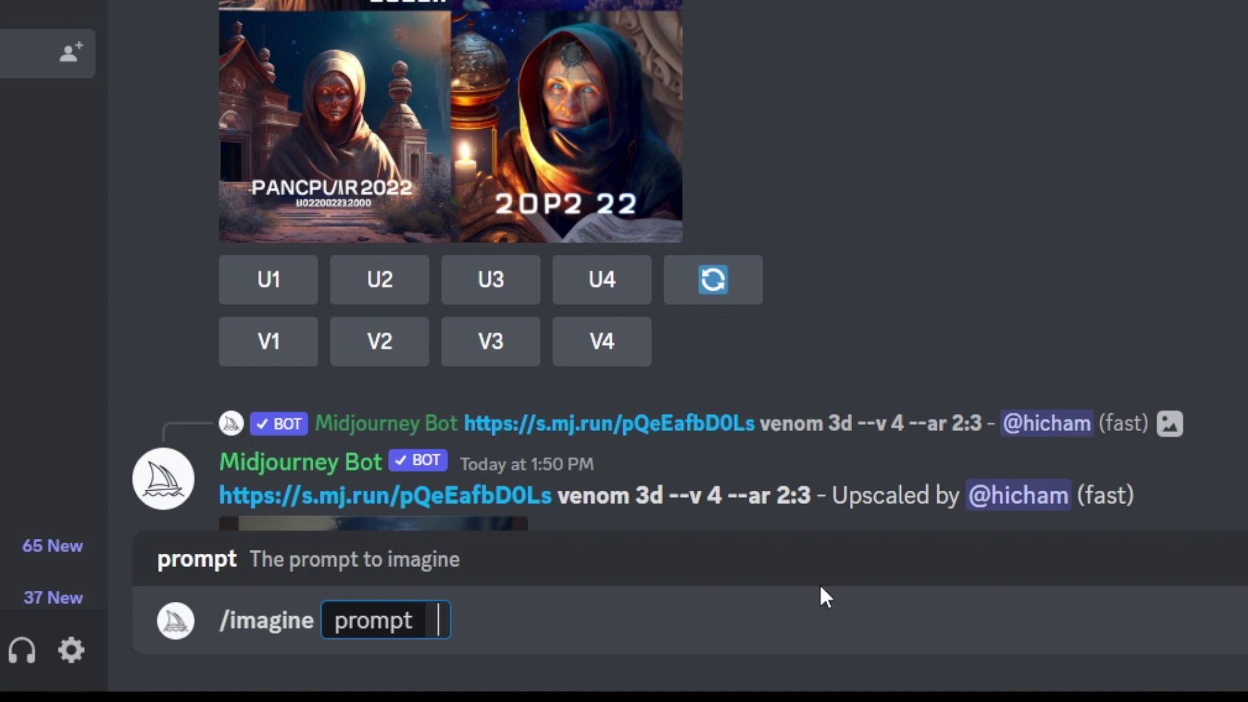
pyautogui.write('entrepreneur in a meeting')
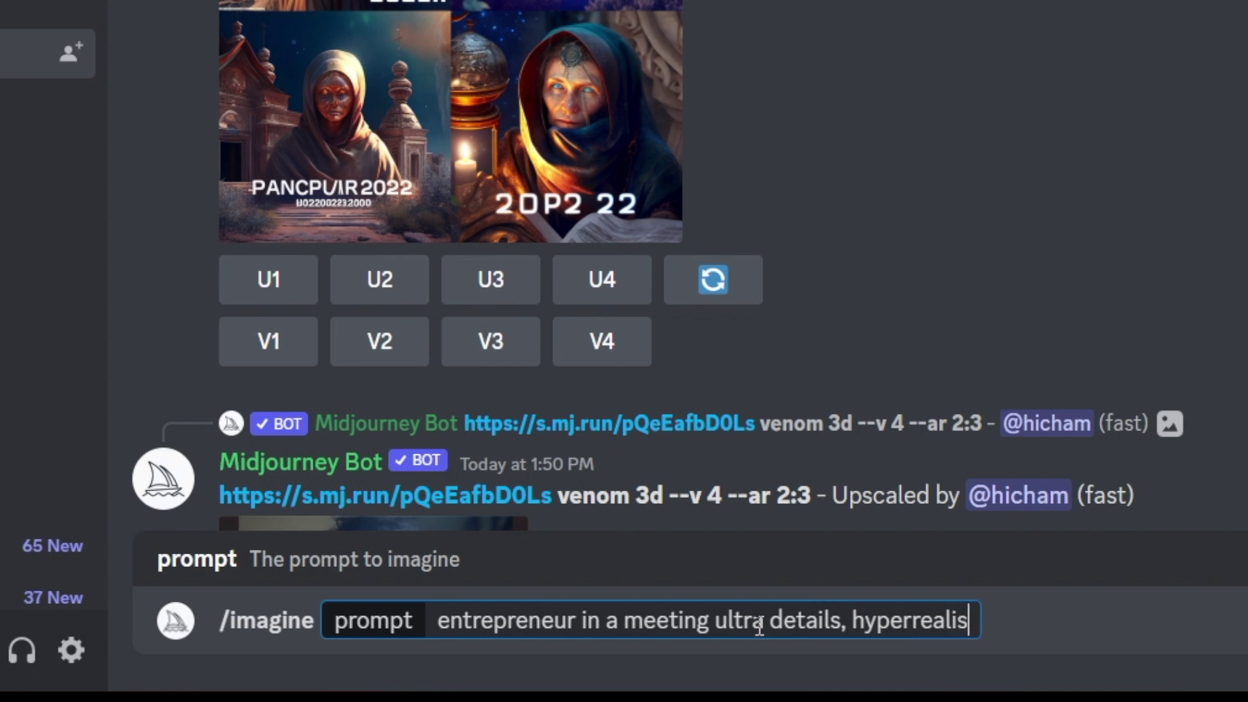
pyautogui.write('tic, ')
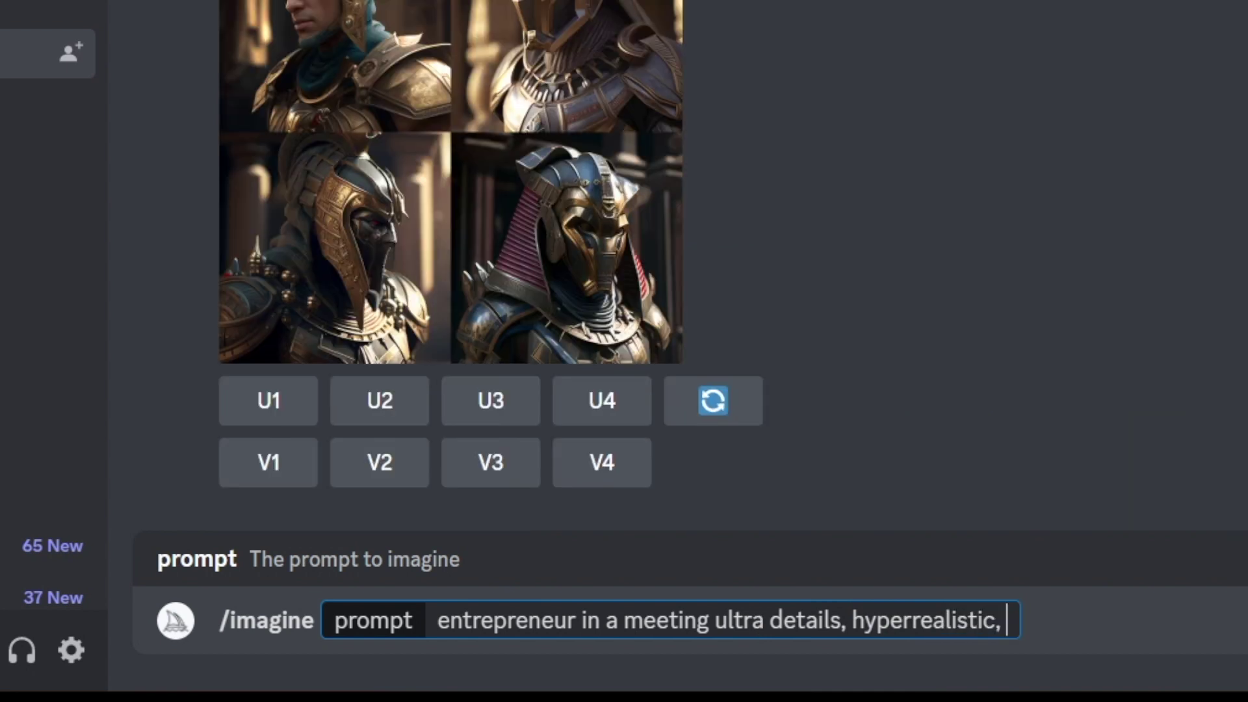
pyautogui.write('high quality, ')
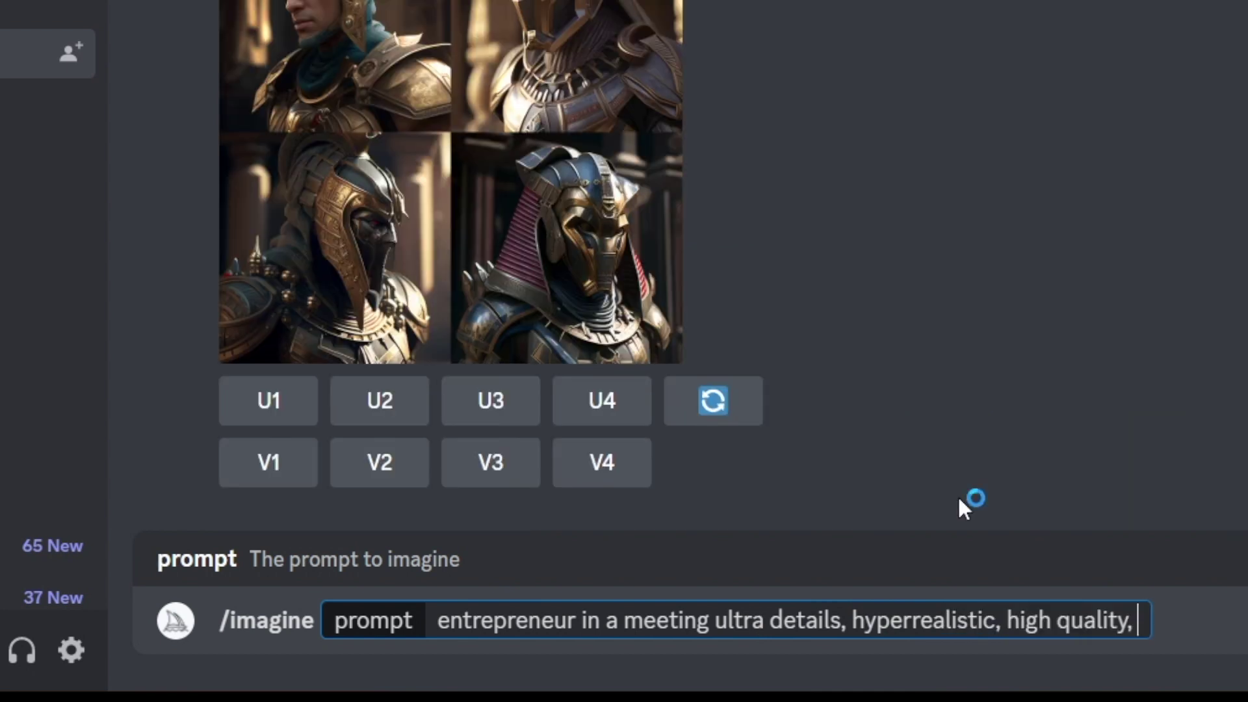
pyautogui.write('8k')
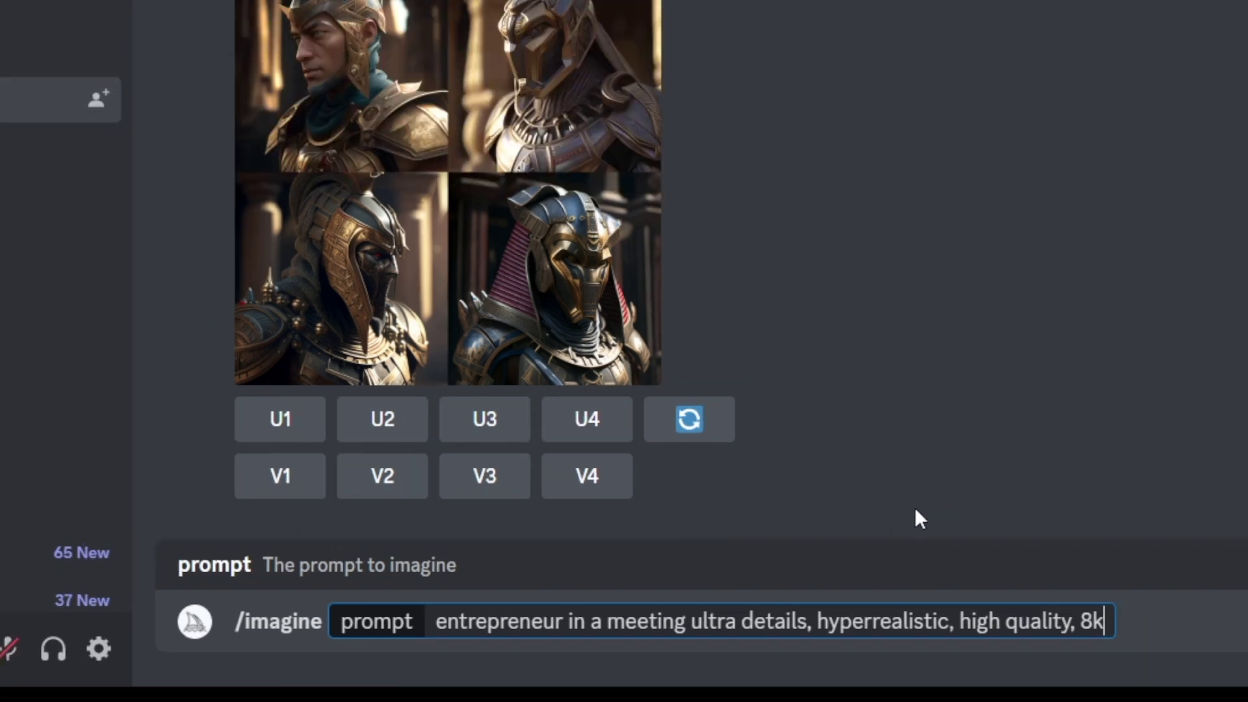
pyautogui.press('Return')
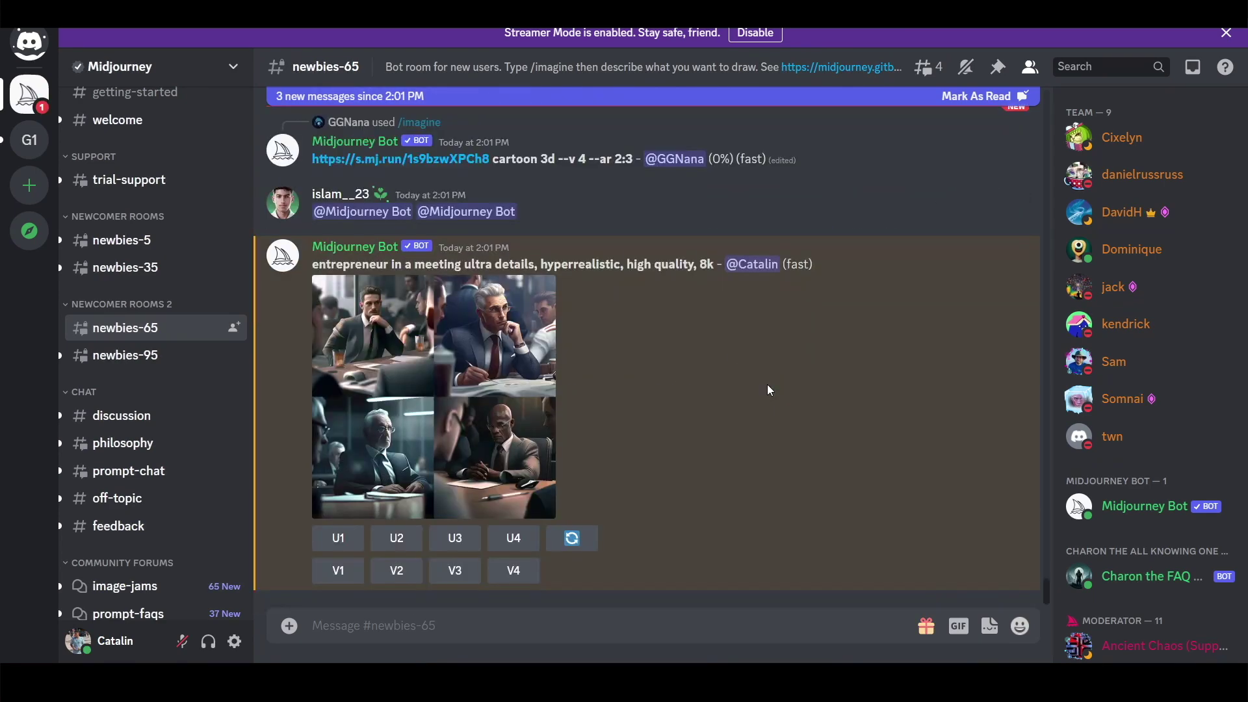
# - Enlarge the finished entrepreneur grid in the viewer, then close it
pyautogui.click(532, 358)
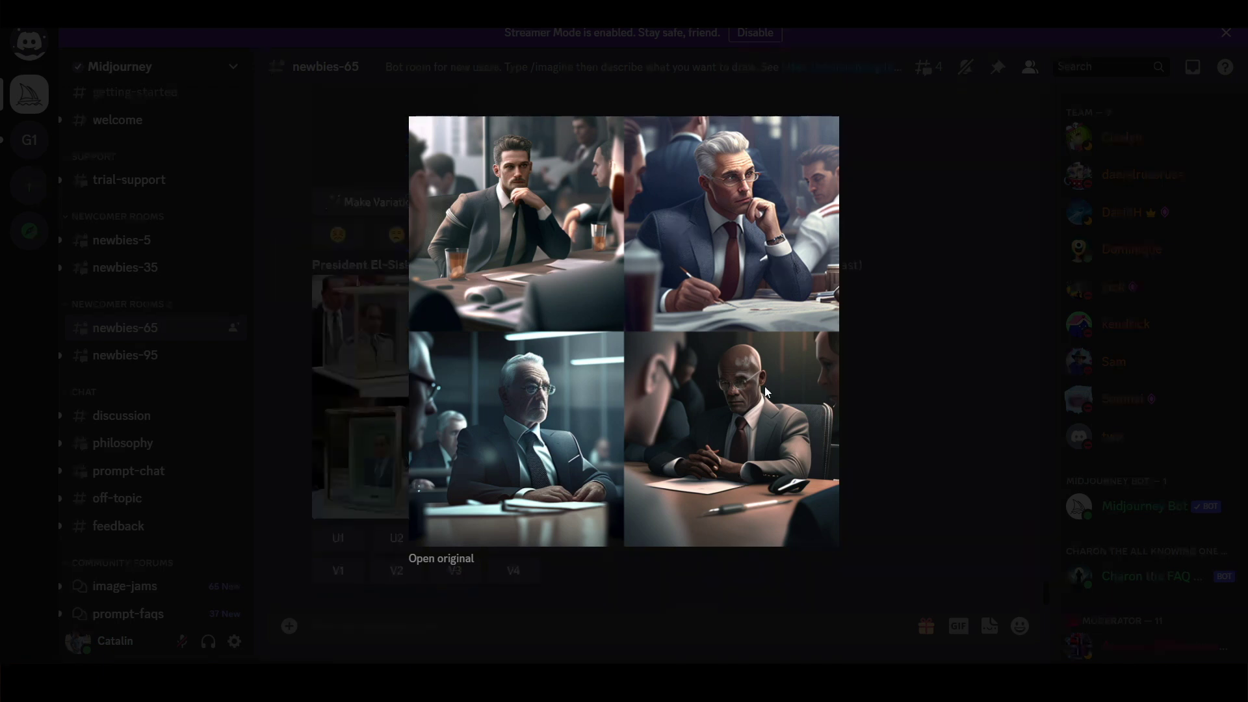
pyautogui.click(887, 363)
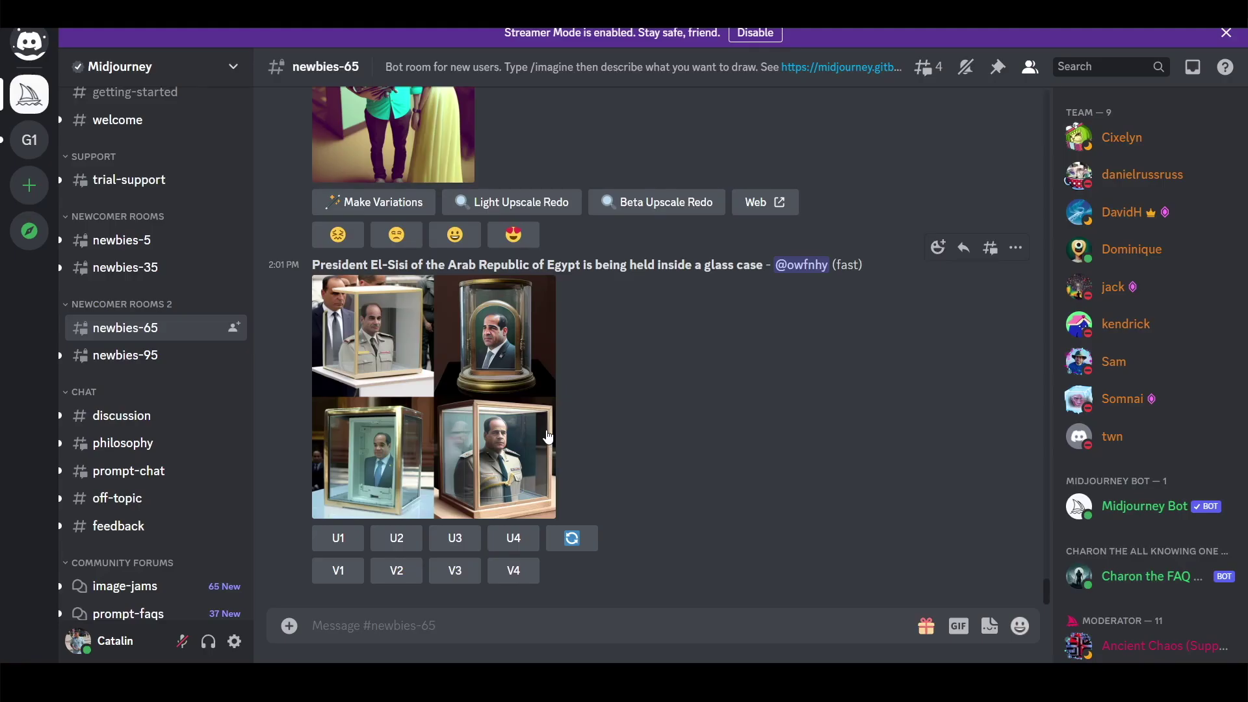
# - Scroll up through the older newbies-65 chat history
pyautogui.scroll(10, 549, 438)
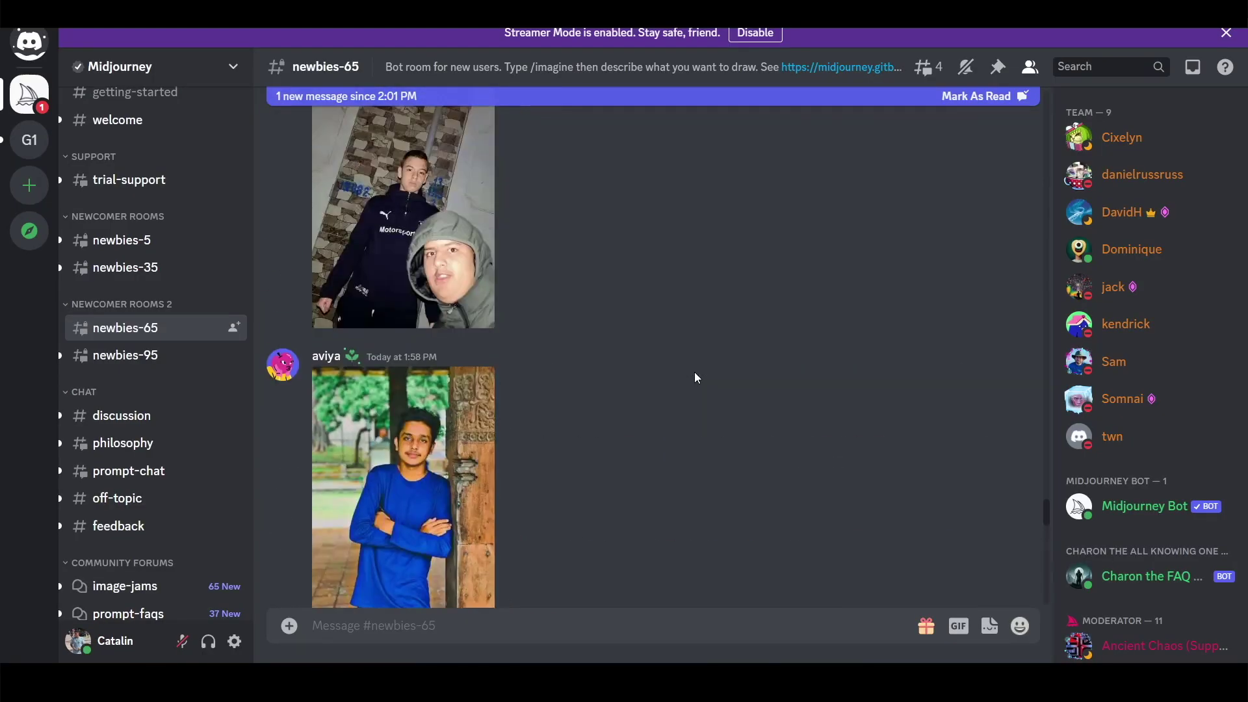
pyautogui.scroll(15, 695, 376)
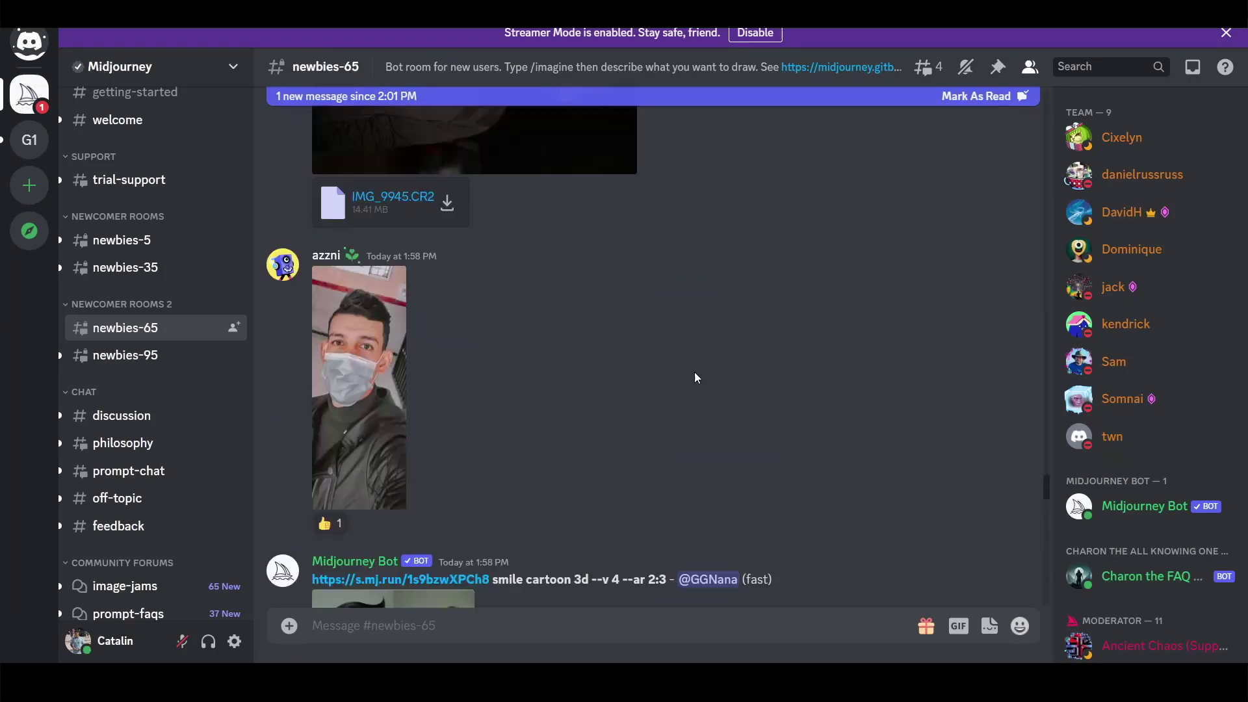
pyautogui.scroll(10, 696, 378)
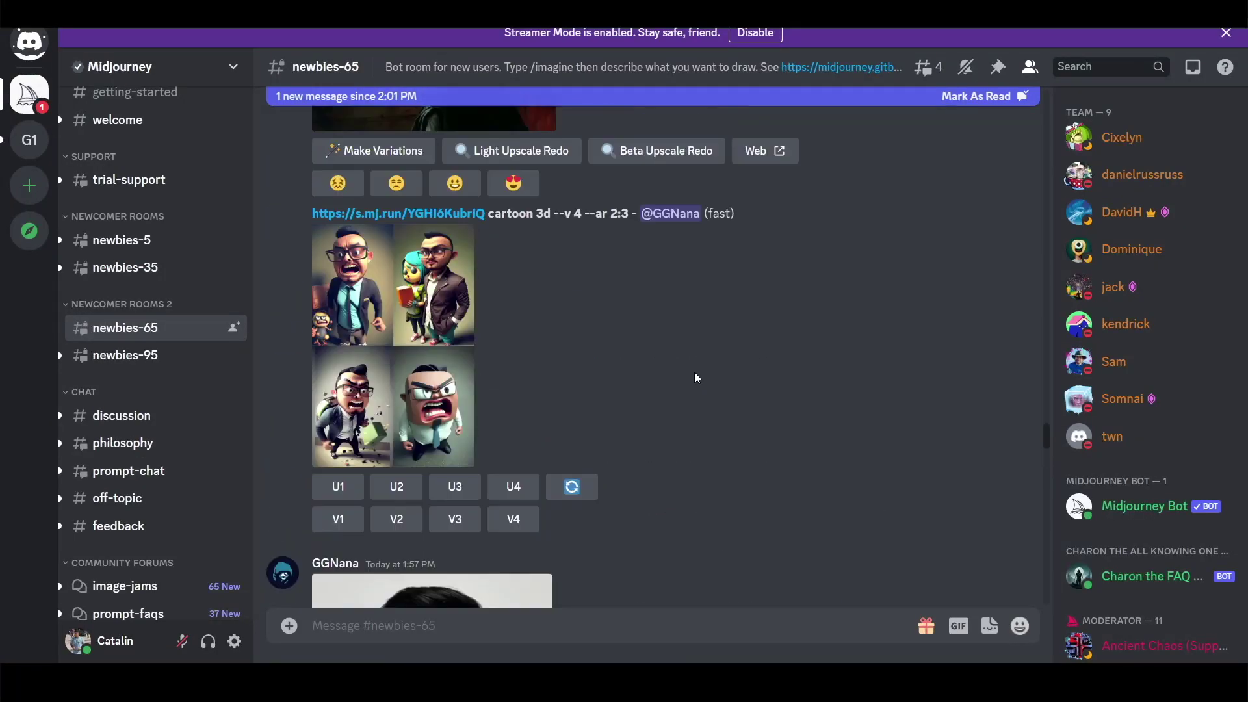
pyautogui.scroll(10, 695, 378)
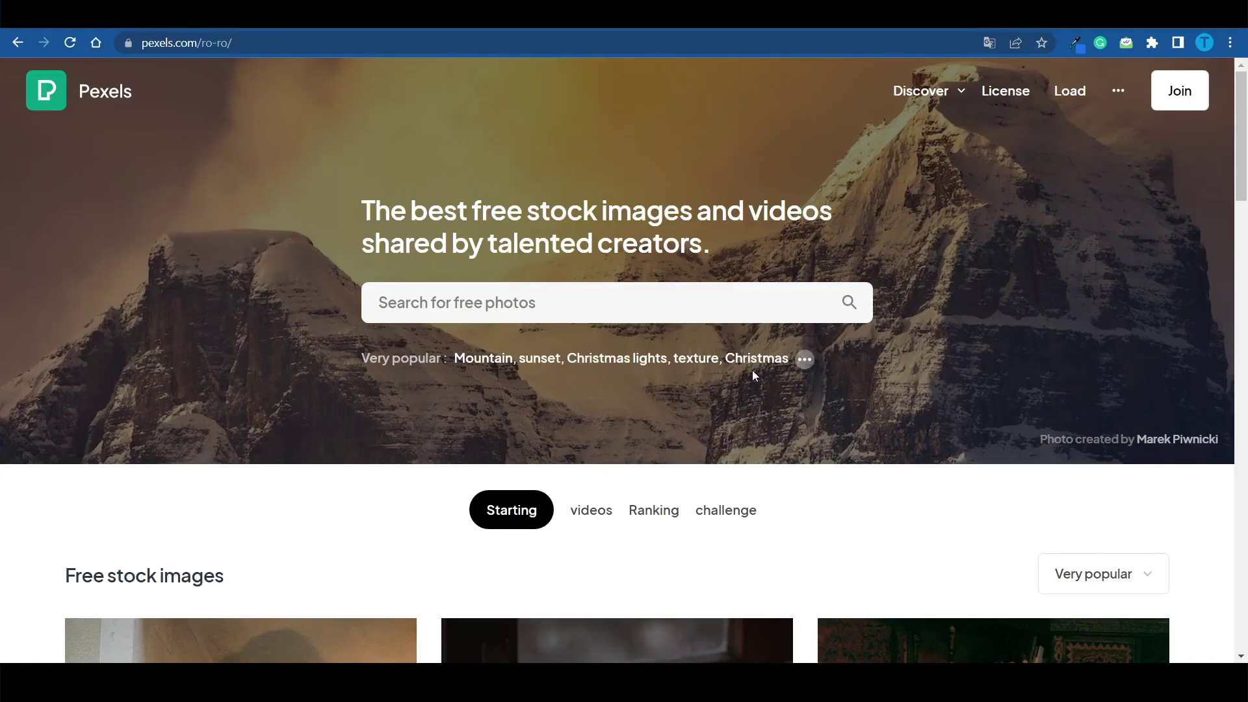
# - Search Pexels for 'entrepreneur in a meeting' and open a result photo
pyautogui.click(489, 295)
pyautogui.write('entrepreneur in a meeting')
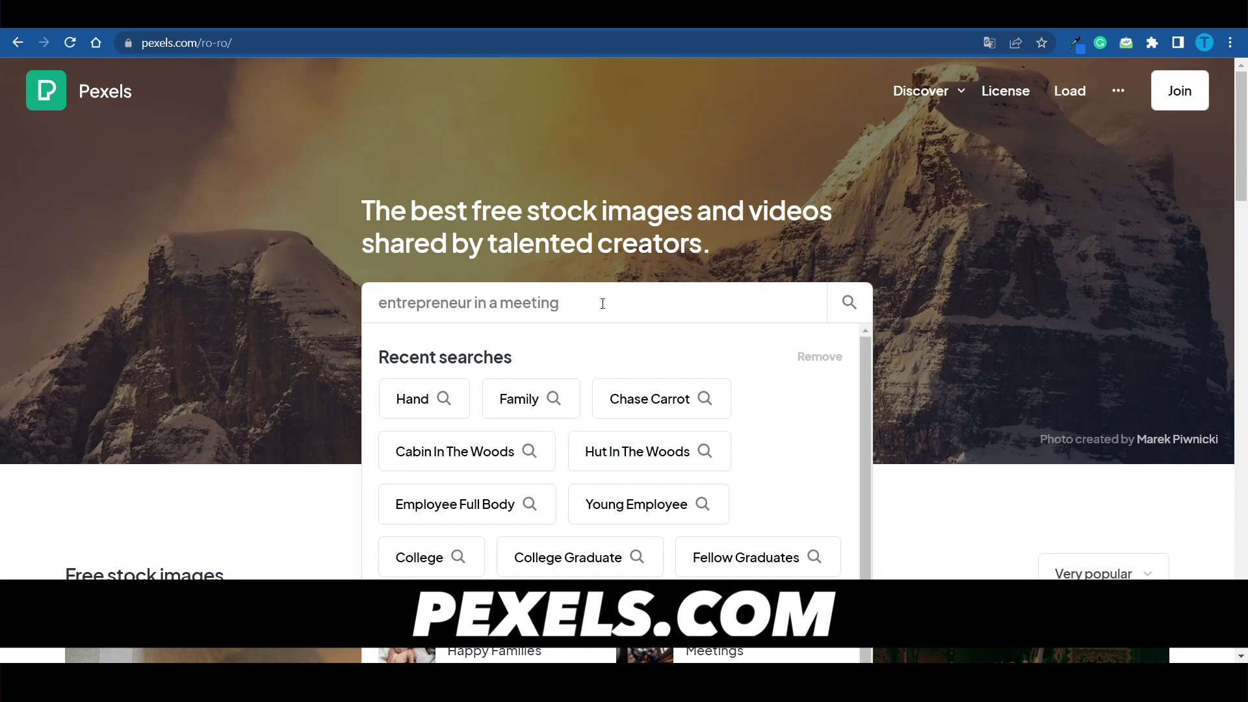
pyautogui.press('Return')
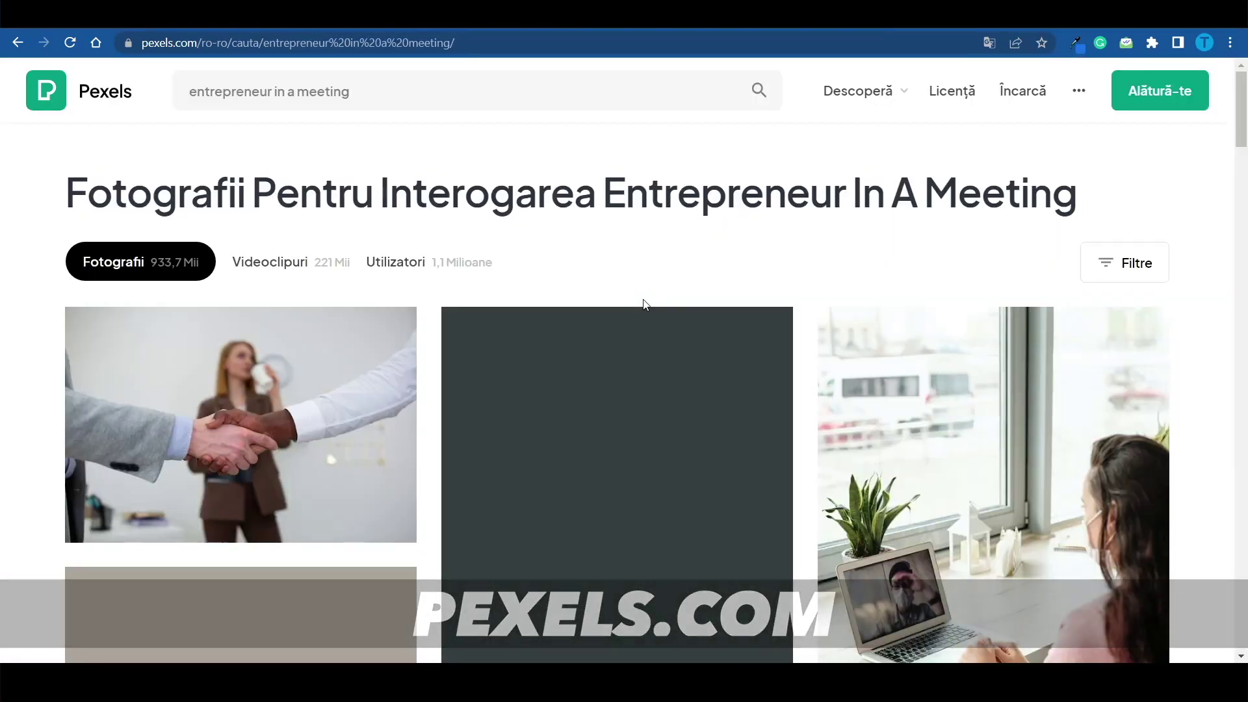
pyautogui.click(630, 484)
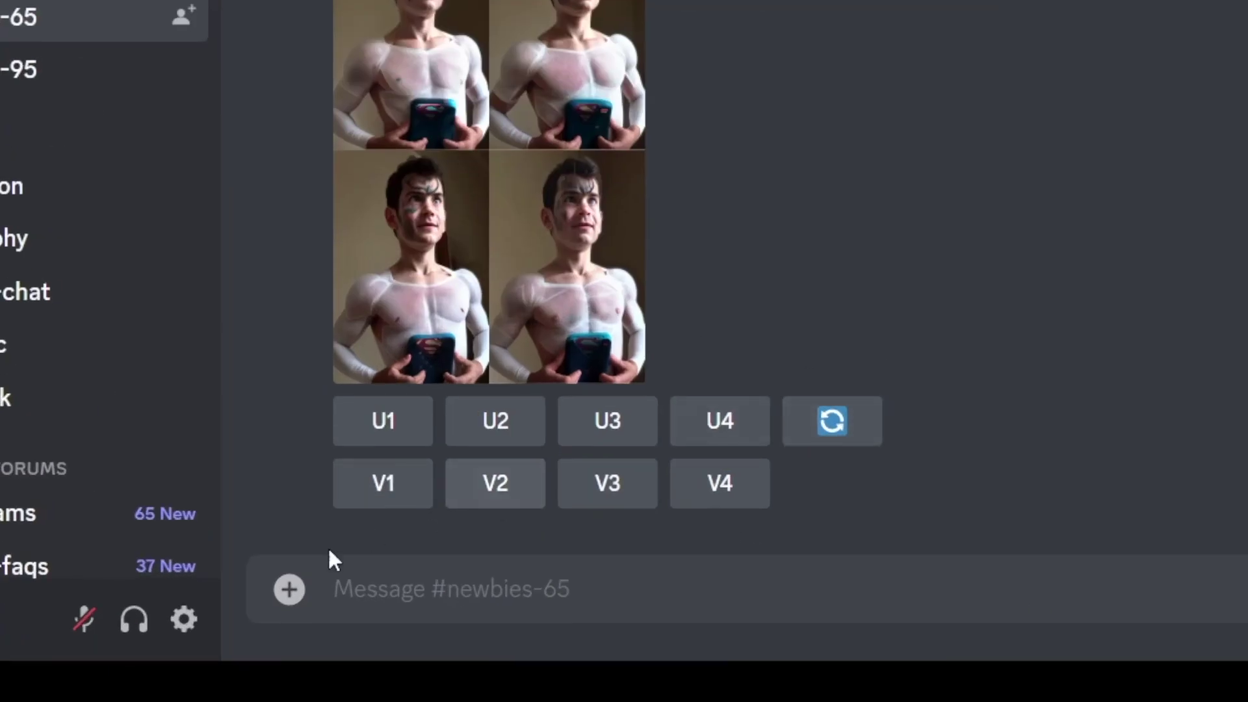
# - Upload and post pexels-edward-jenner-4031818.jpg to the newbies-65 channel
pyautogui.click(289, 628)
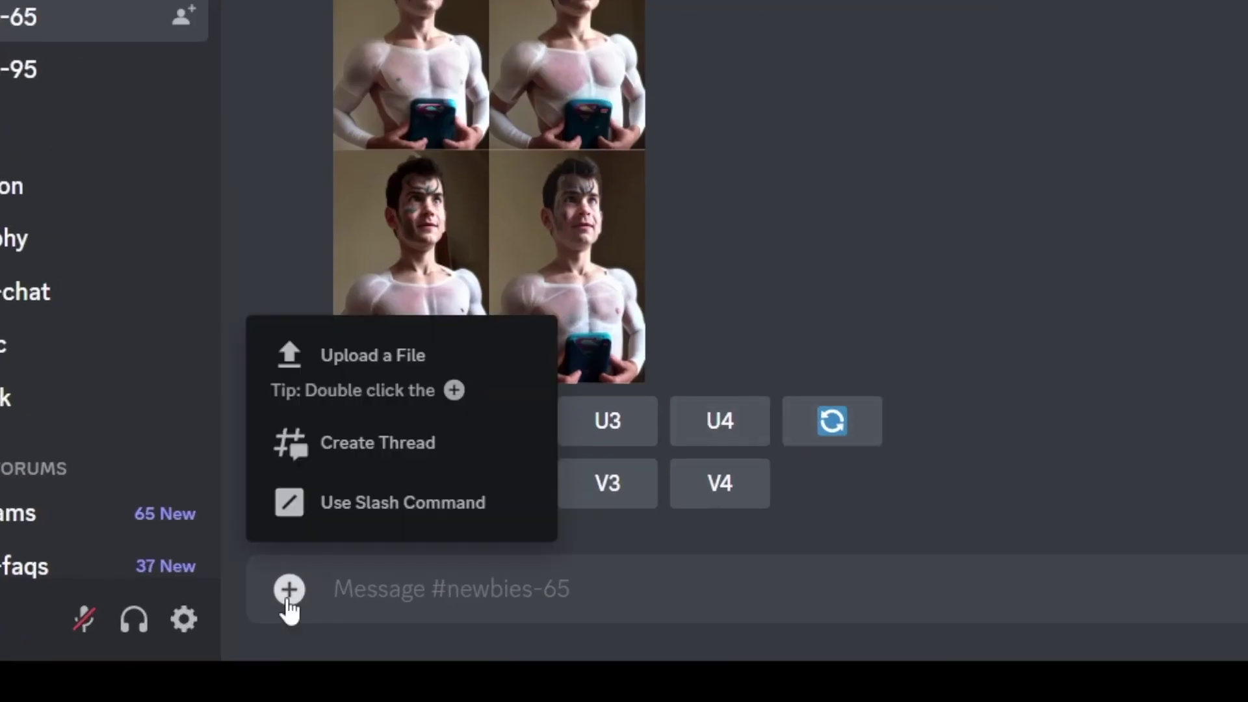
pyautogui.click(377, 360)
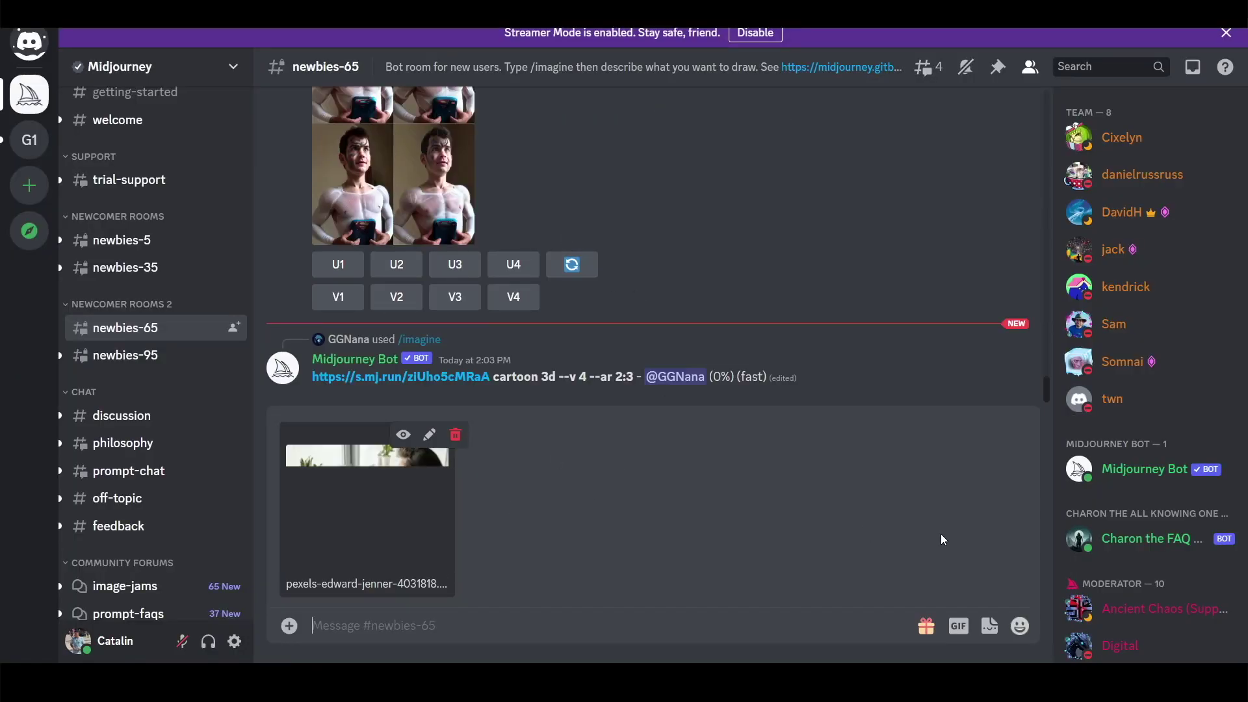
pyautogui.press('Return')
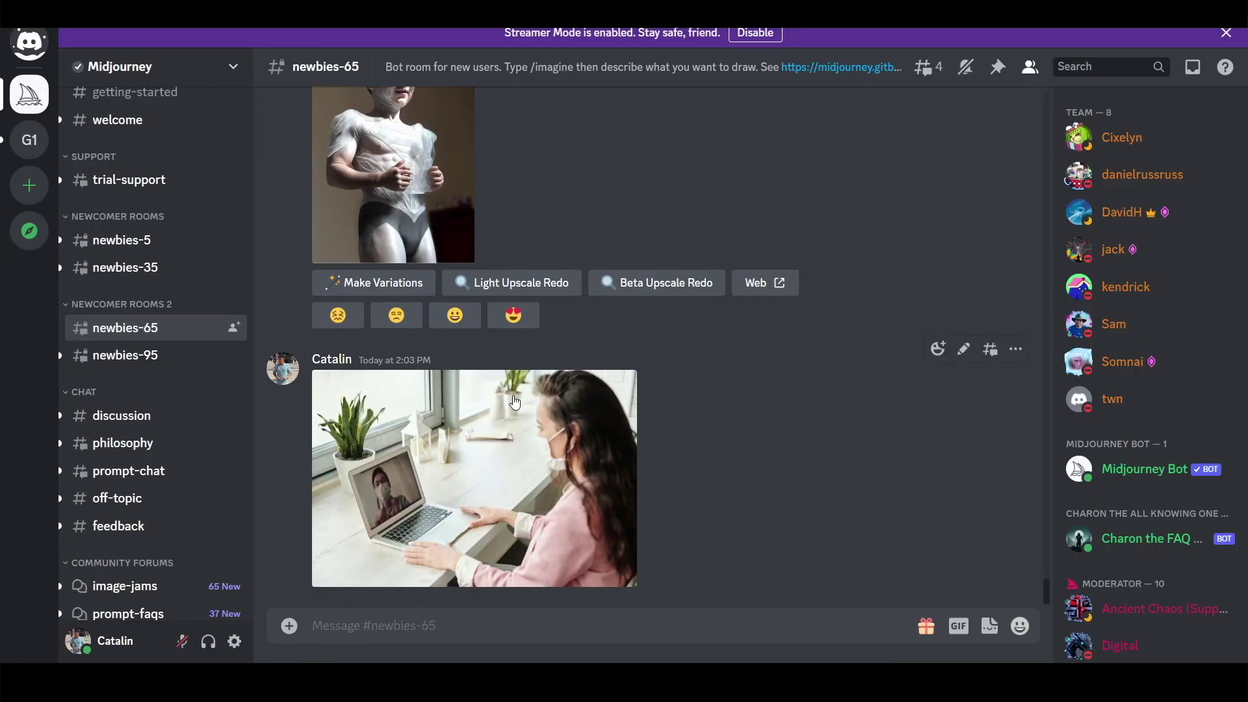
# - Copy the image link of the posted Pexels photo and return to the message box
pyautogui.click(488, 554)
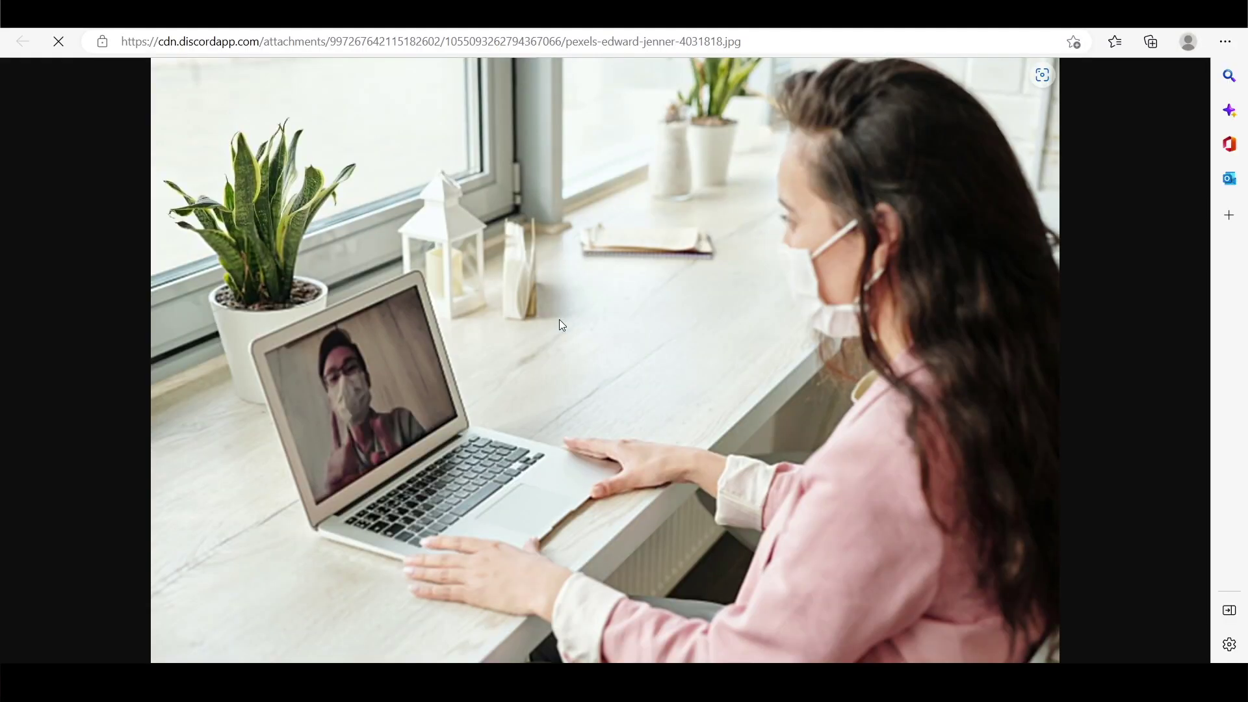
pyautogui.rightClick(559, 319)
pyautogui.click(641, 414)
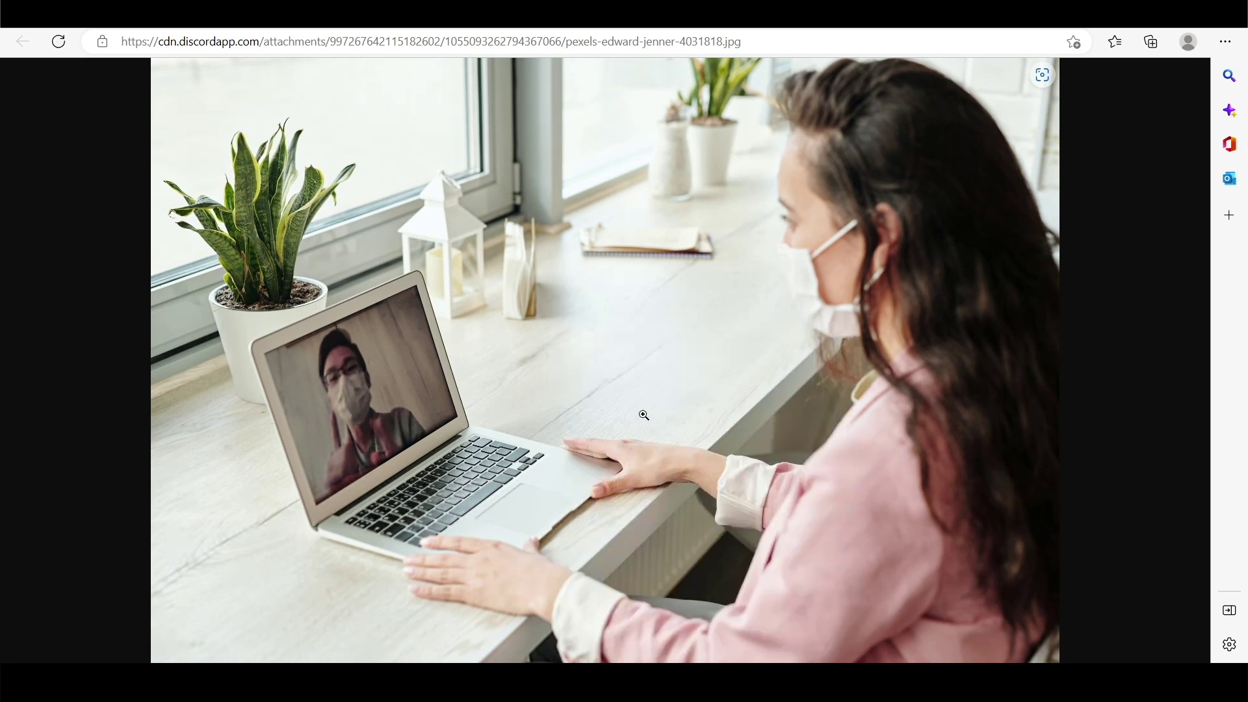
pyautogui.hotkey('alt', 'Tab')
pyautogui.click(821, 622)
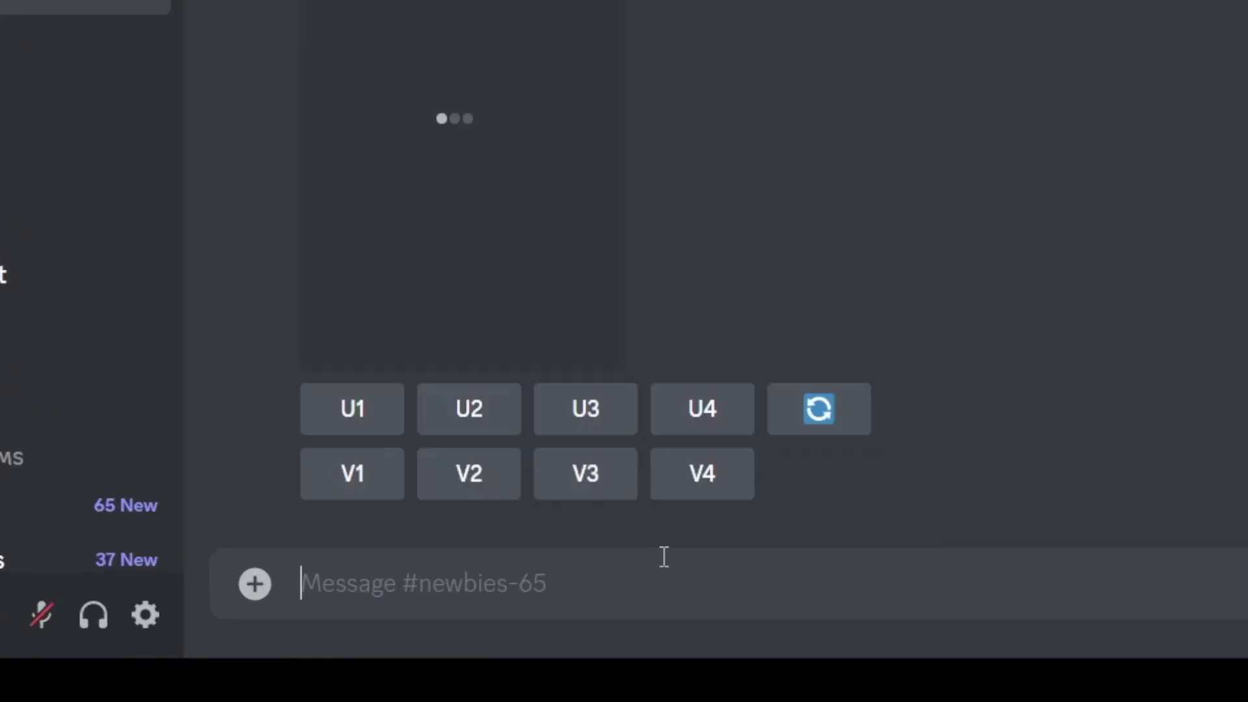
# - Start an /imagine prompt with the pasted photo link plus 'hyperrealistic, ultra details, in an exotic setting'
pyautogui.write('/imagine')
pyautogui.press('Tab')
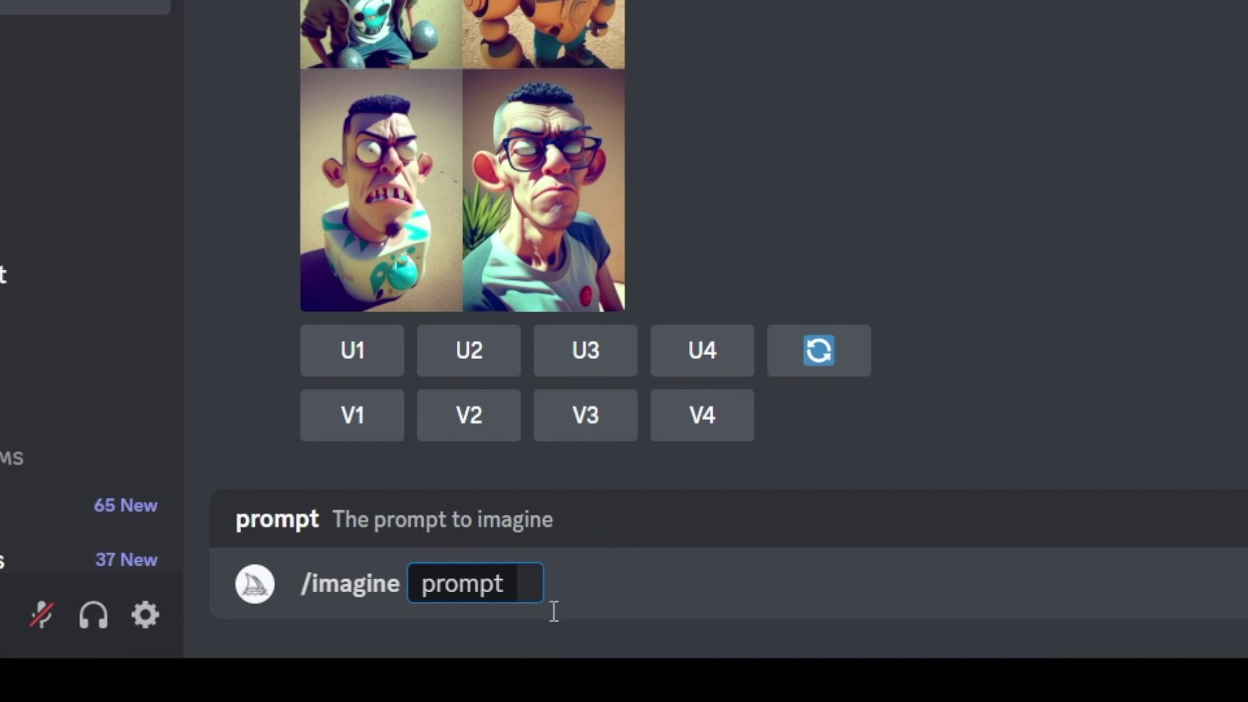
pyautogui.hotkey('ctrl', 'v')
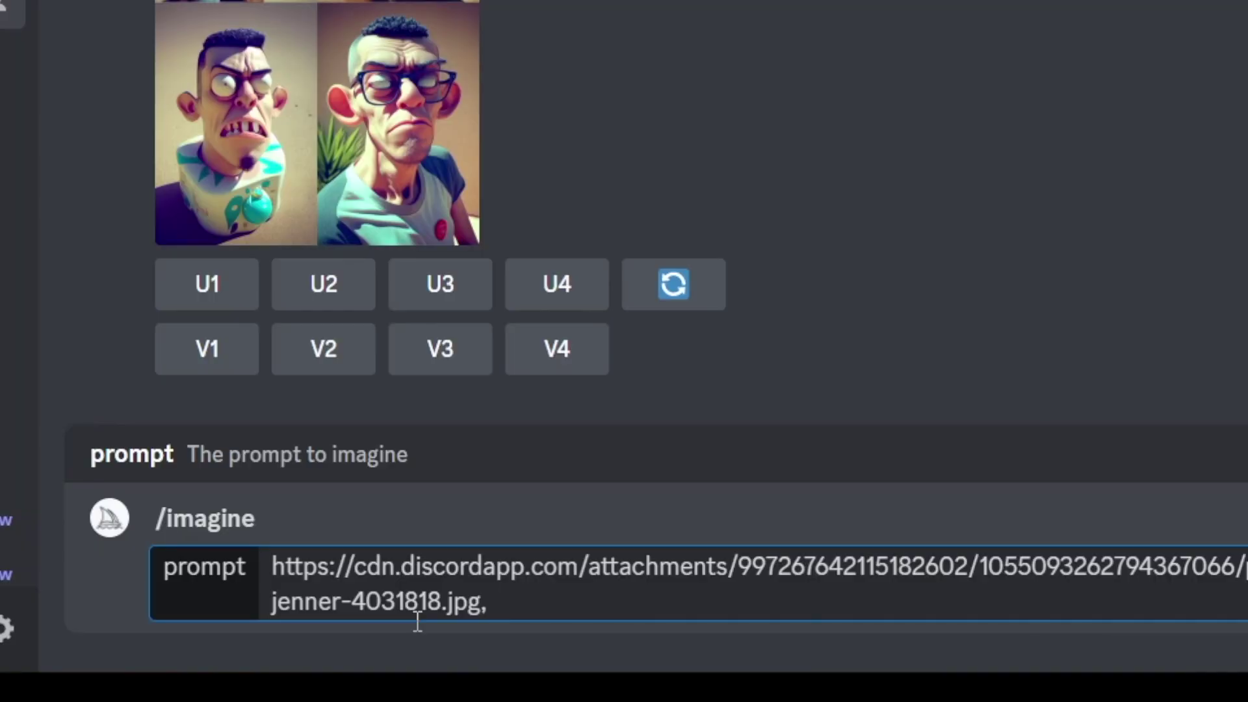
pyautogui.write(', hyperrealis')
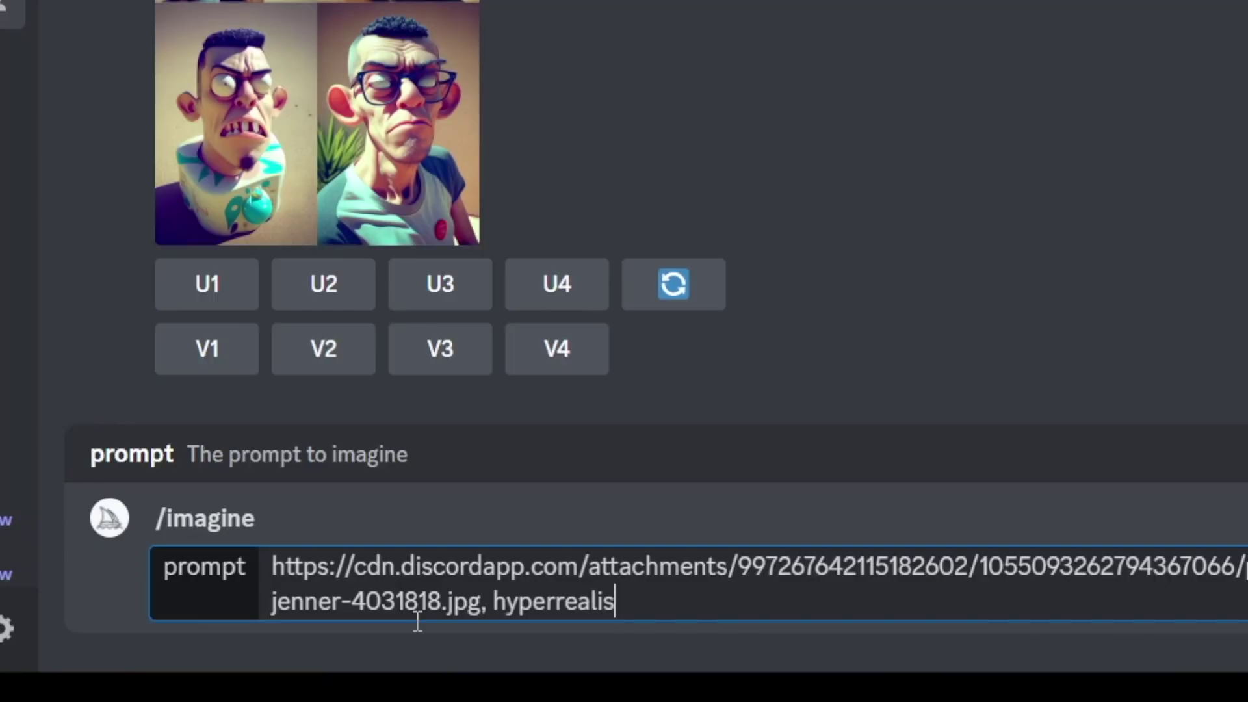
pyautogui.write('tic, ultra details, in an exotic setting')
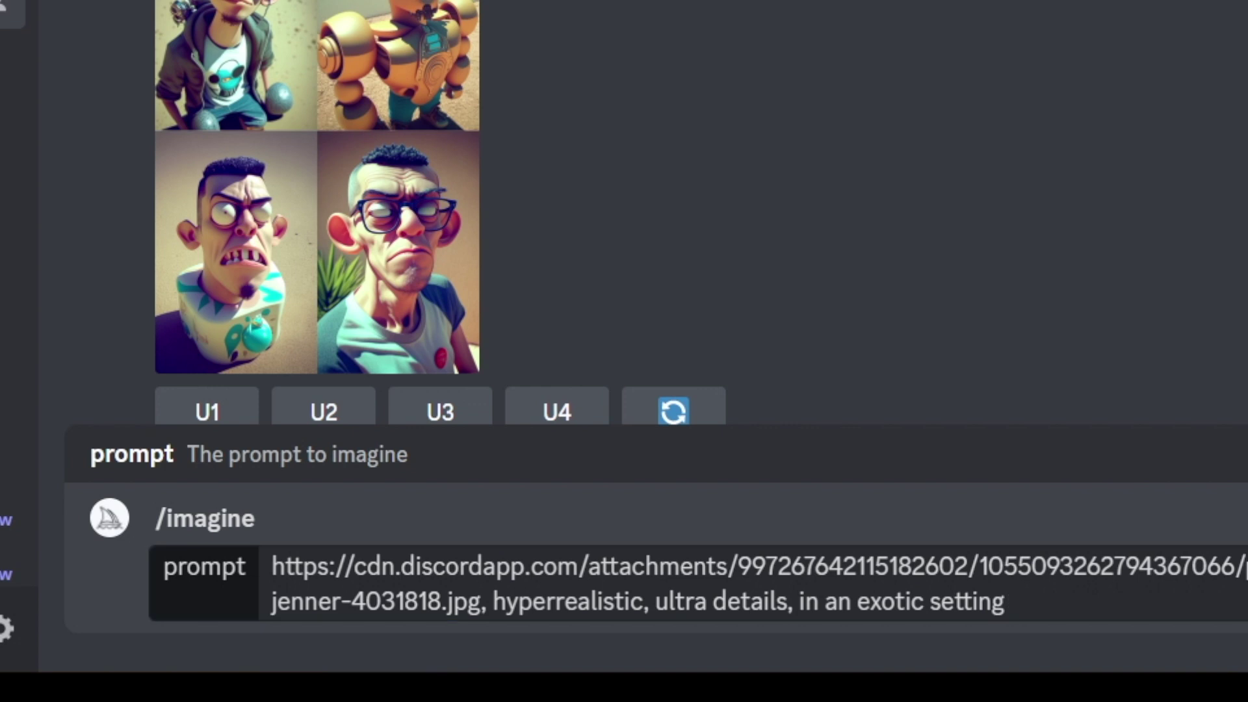
pyautogui.click(1060, 601)
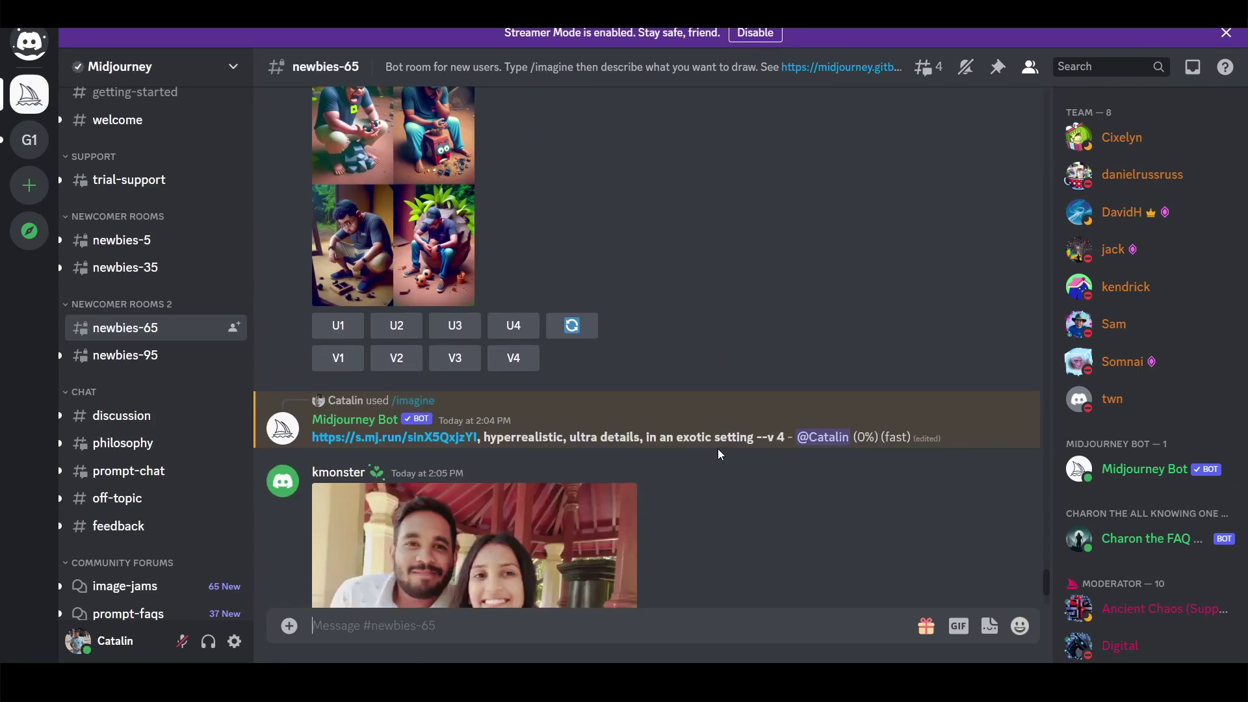
pyautogui.scroll(-3, 720, 454)
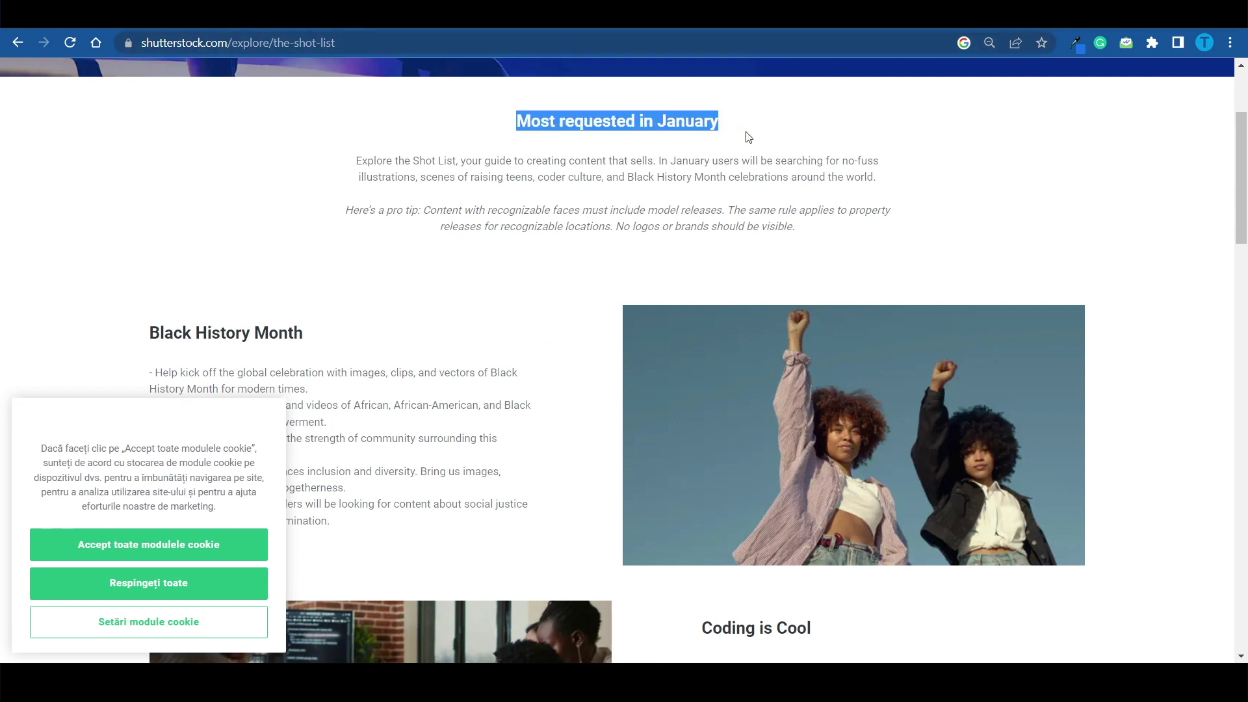
# - Scroll through the Shot List themes, from Black History Month down to Raising Teens
pyautogui.scroll(3, 533, 360)
pyautogui.scroll(-3, 526, 380)
pyautogui.scroll(3, 526, 380)
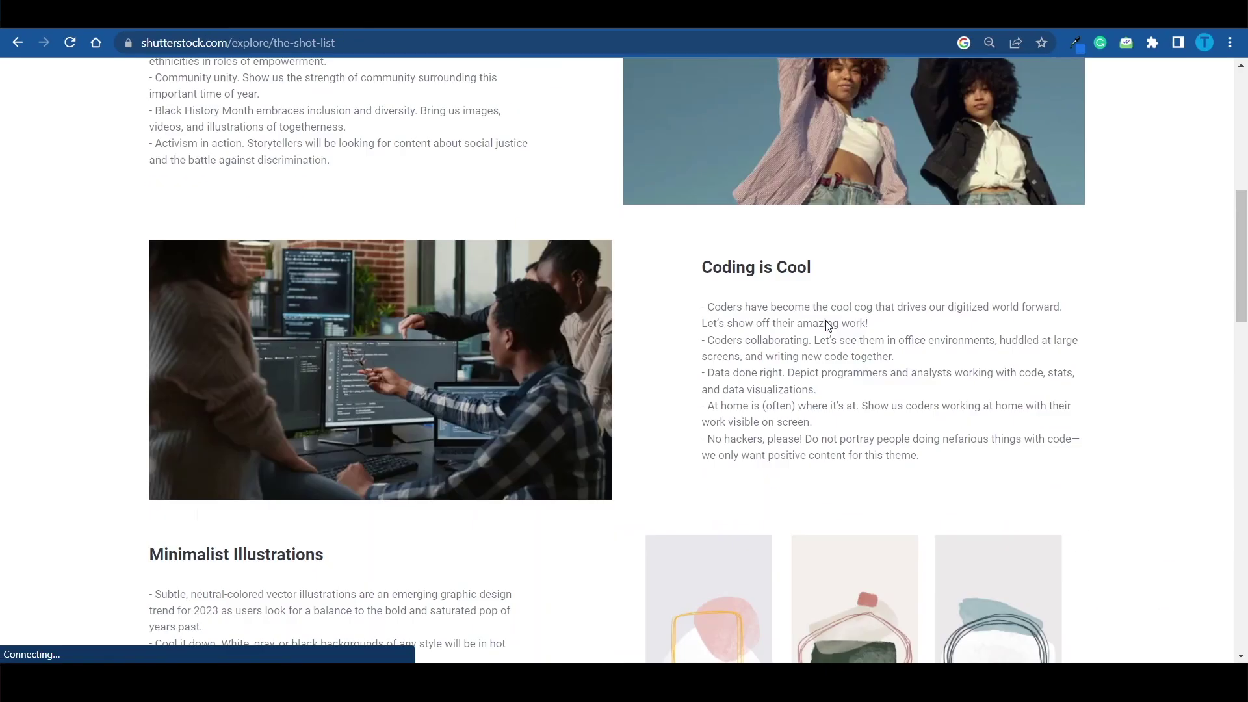
pyautogui.scroll(-3, 825, 326)
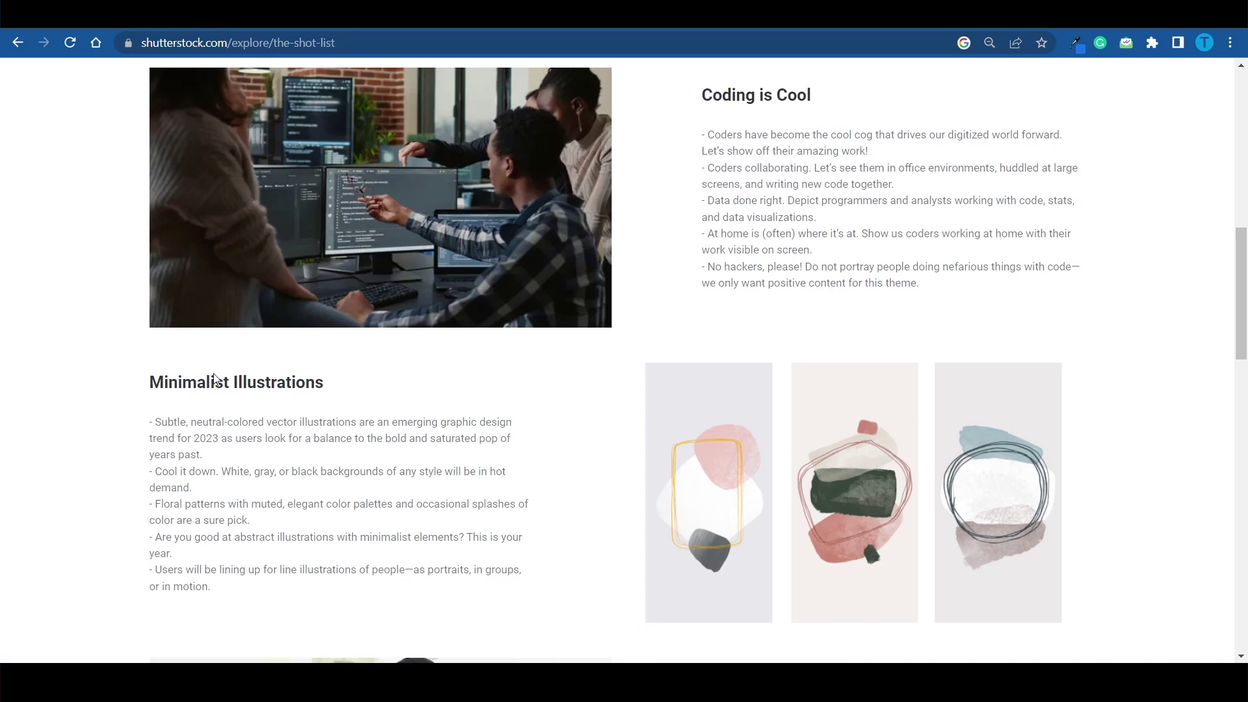
pyautogui.scroll(-5, 986, 502)
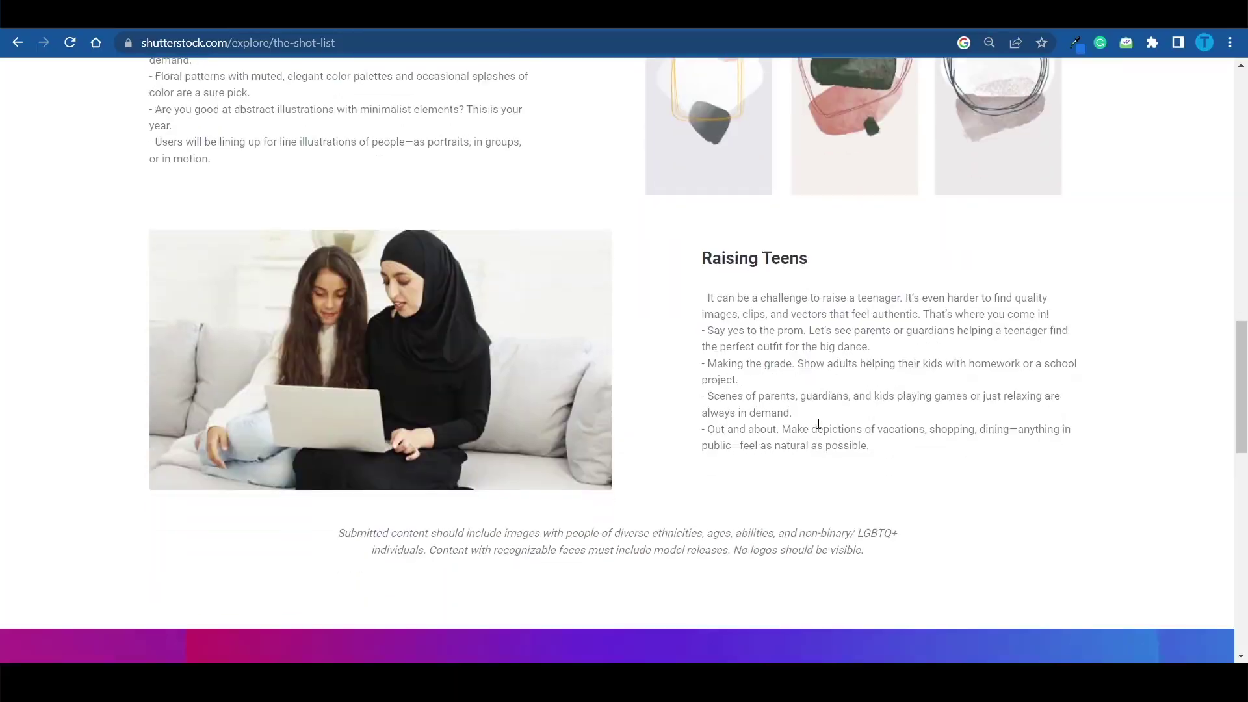
pyautogui.scroll(-4, 818, 424)
pyautogui.scroll(5, 819, 424)
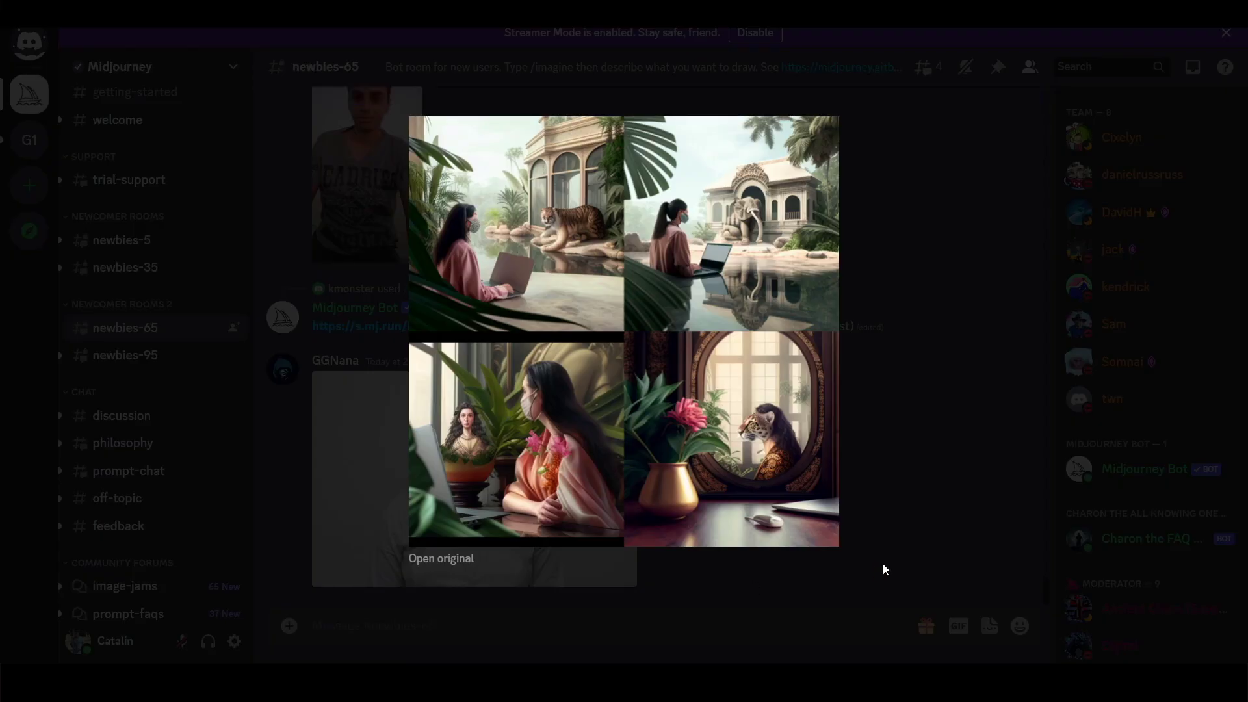
# - Back in Discord, draft an /imagine prompt 'parents raising a teenager hyperrealistic, ultra'
pyautogui.click(883, 564)
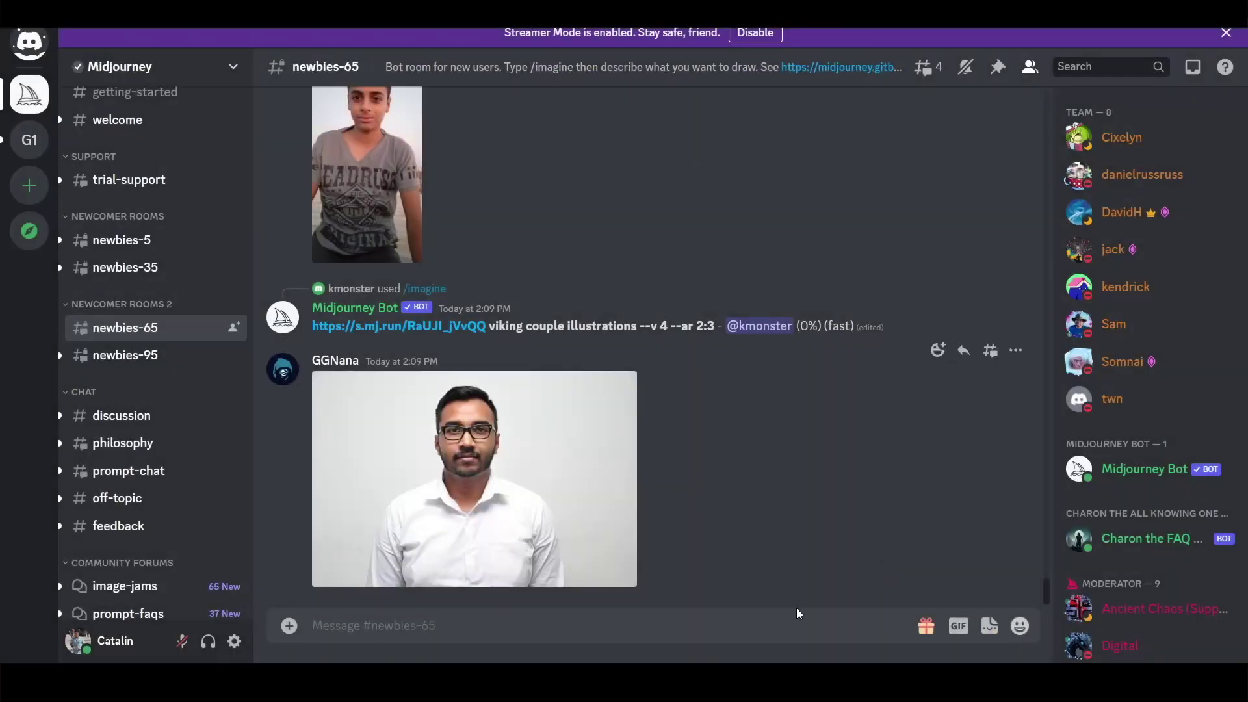
pyautogui.click(714, 629)
pyautogui.write('/imagine')
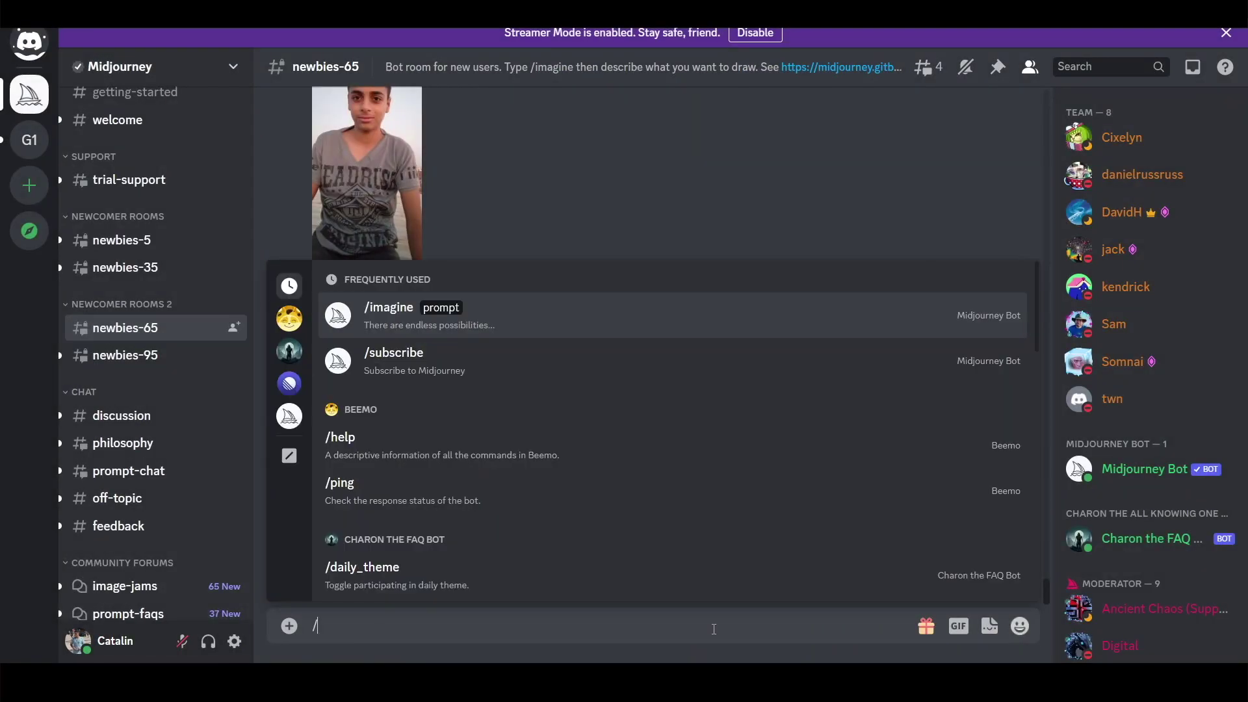
pyautogui.click(749, 501)
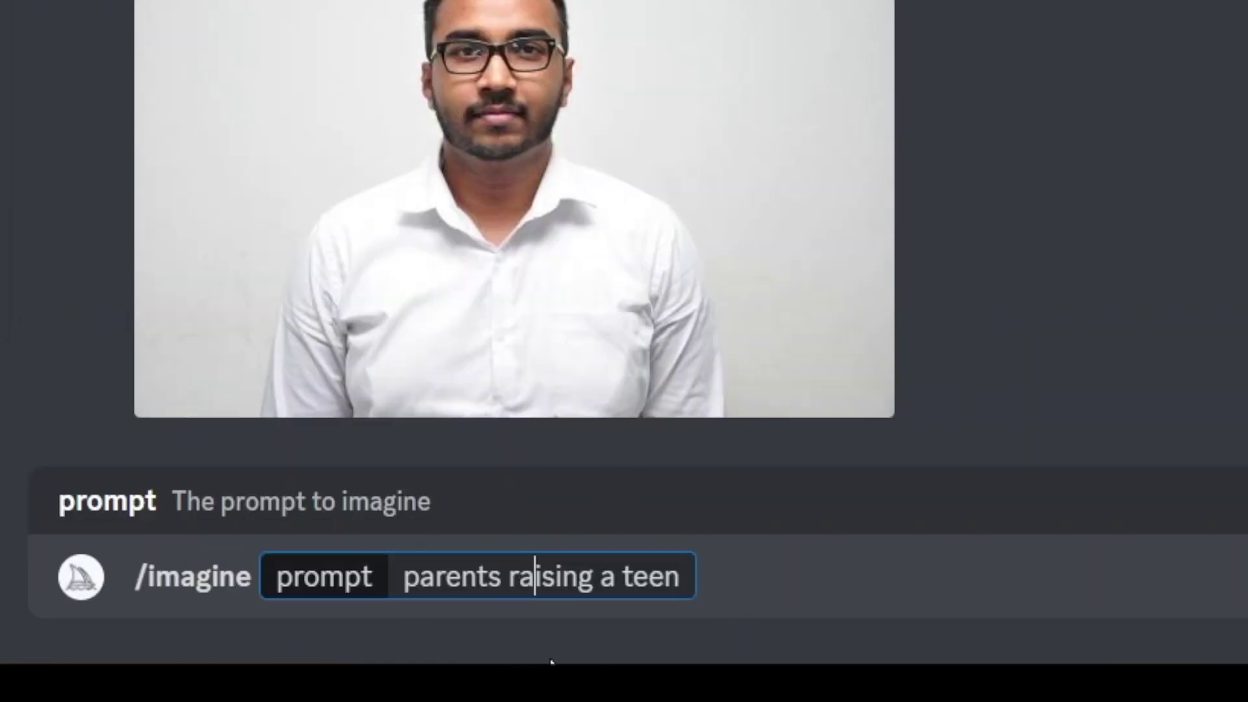
pyautogui.click(679, 576)
pyautogui.write('ager hyperreal')
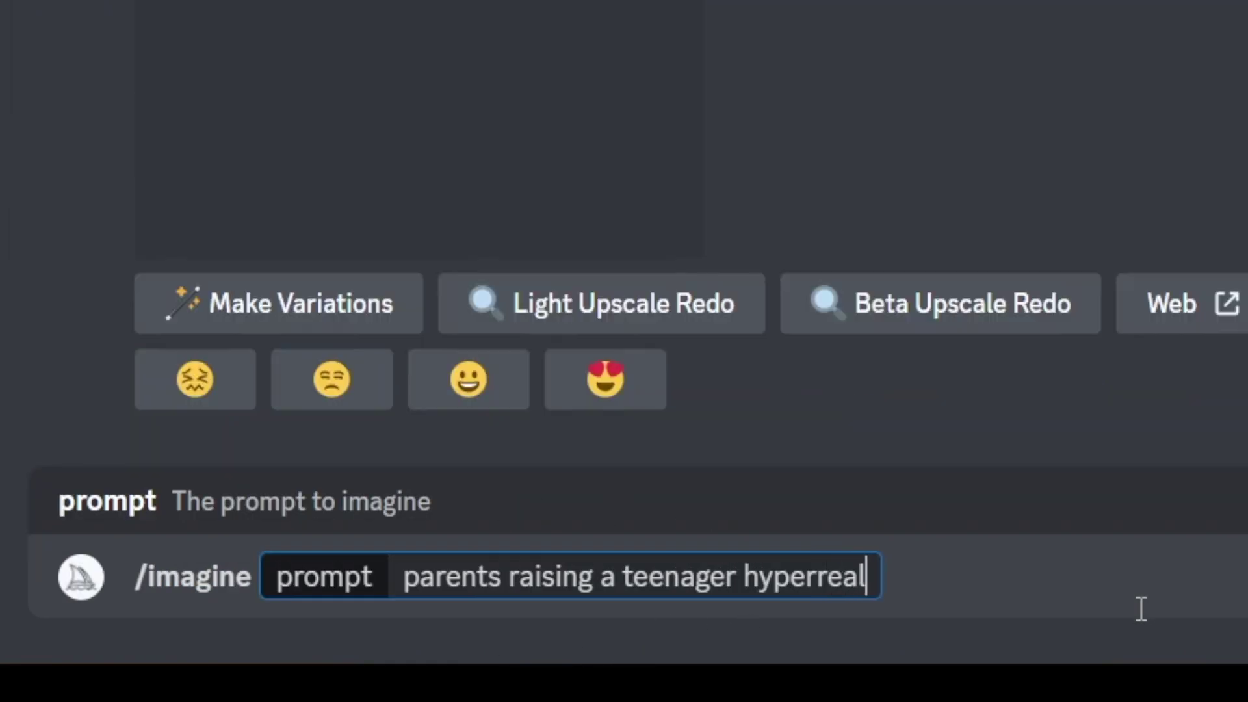
pyautogui.write('istic, ultra')
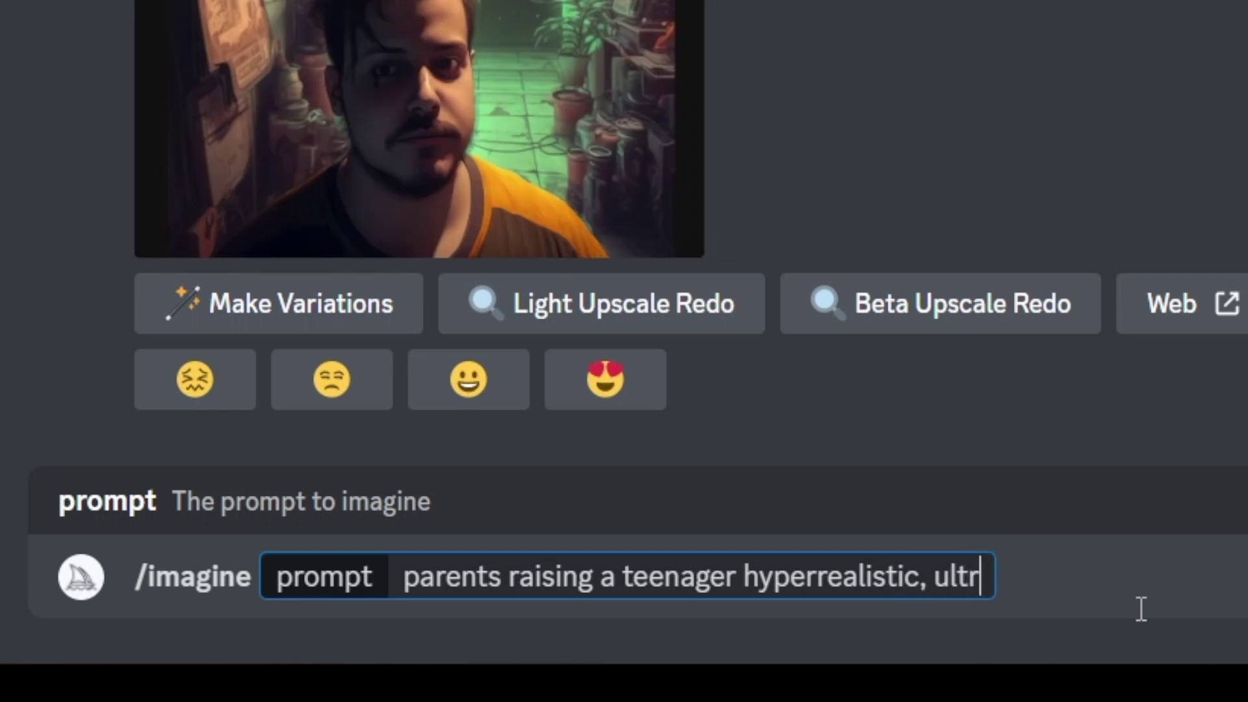